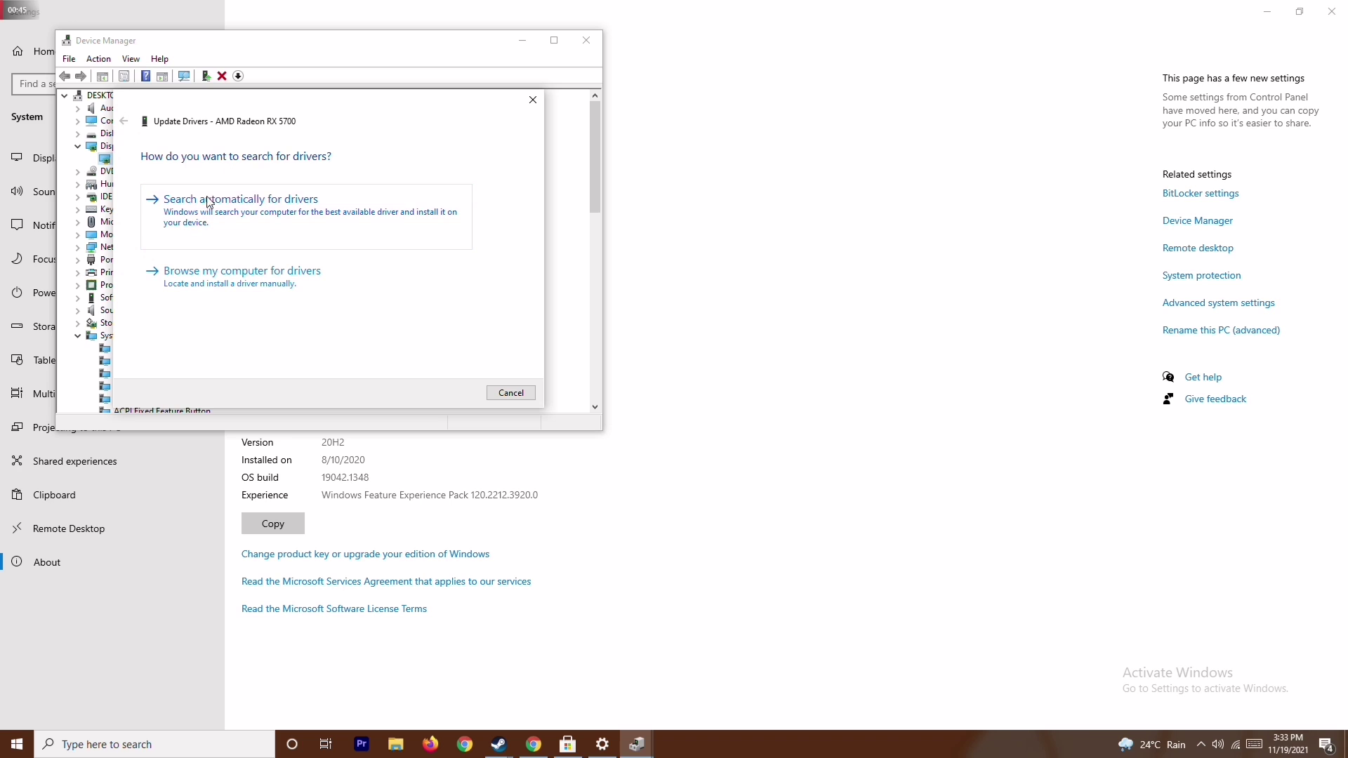
Step: Search automatically for a newer AMD Radeon RX 5700 driver, then close Device Manager and Settings
{"action": "left_click", "coordinate": [254, 205]}
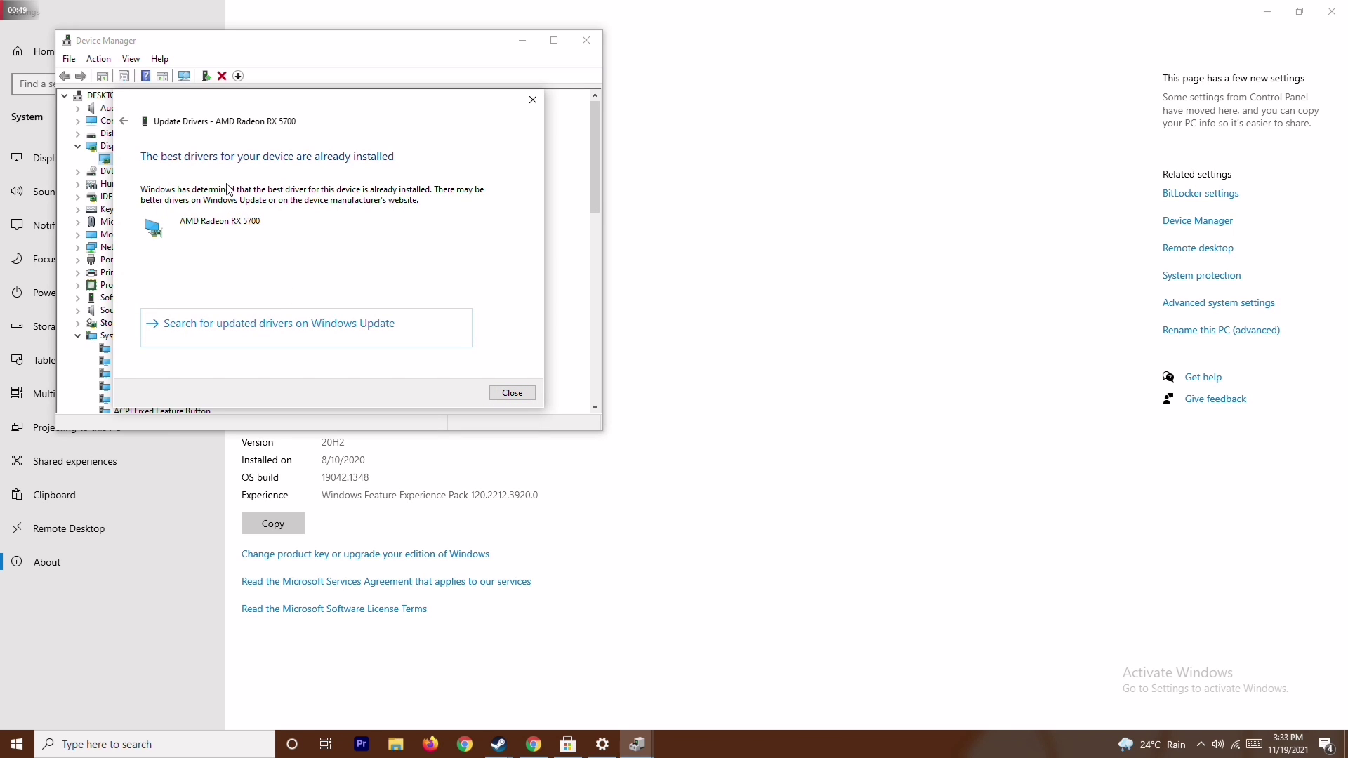
{"action": "left_click", "coordinate": [531, 103]}
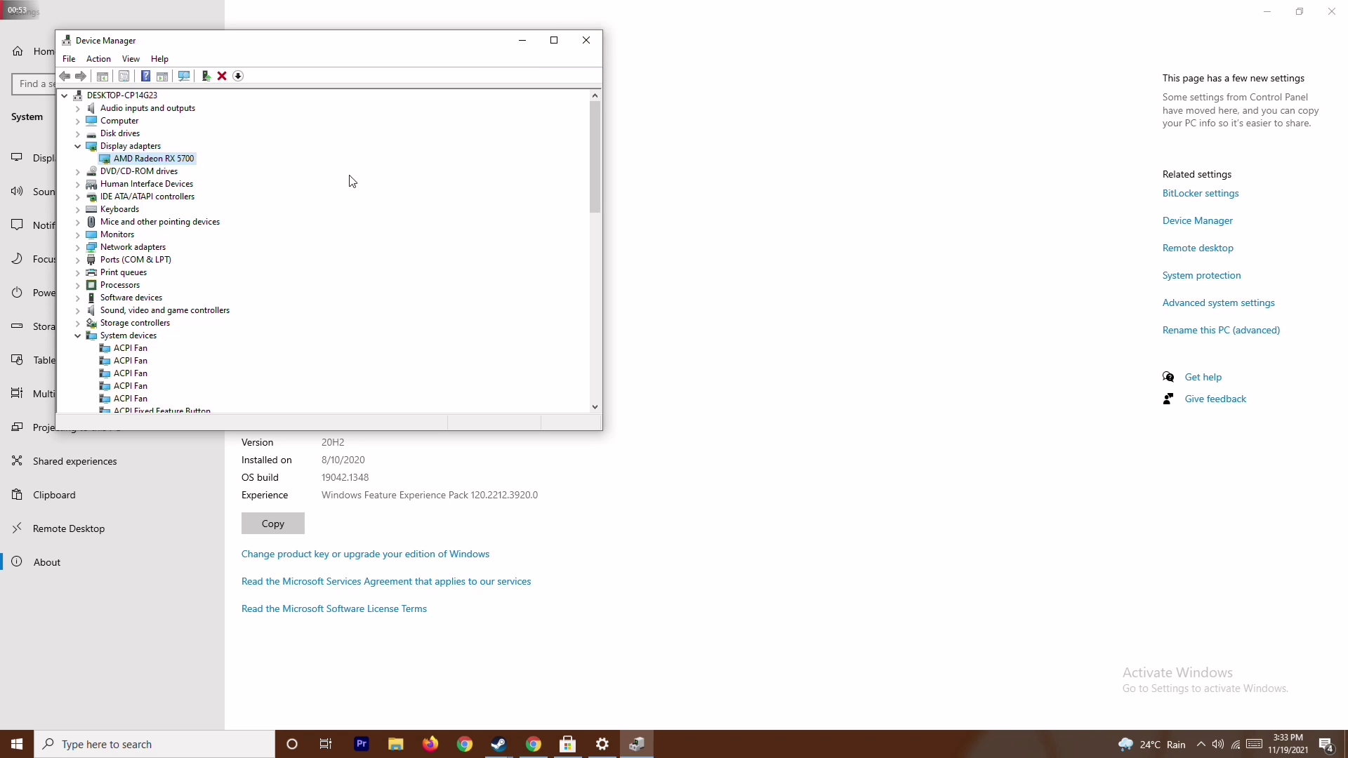
{"action": "left_click", "coordinate": [77, 147]}
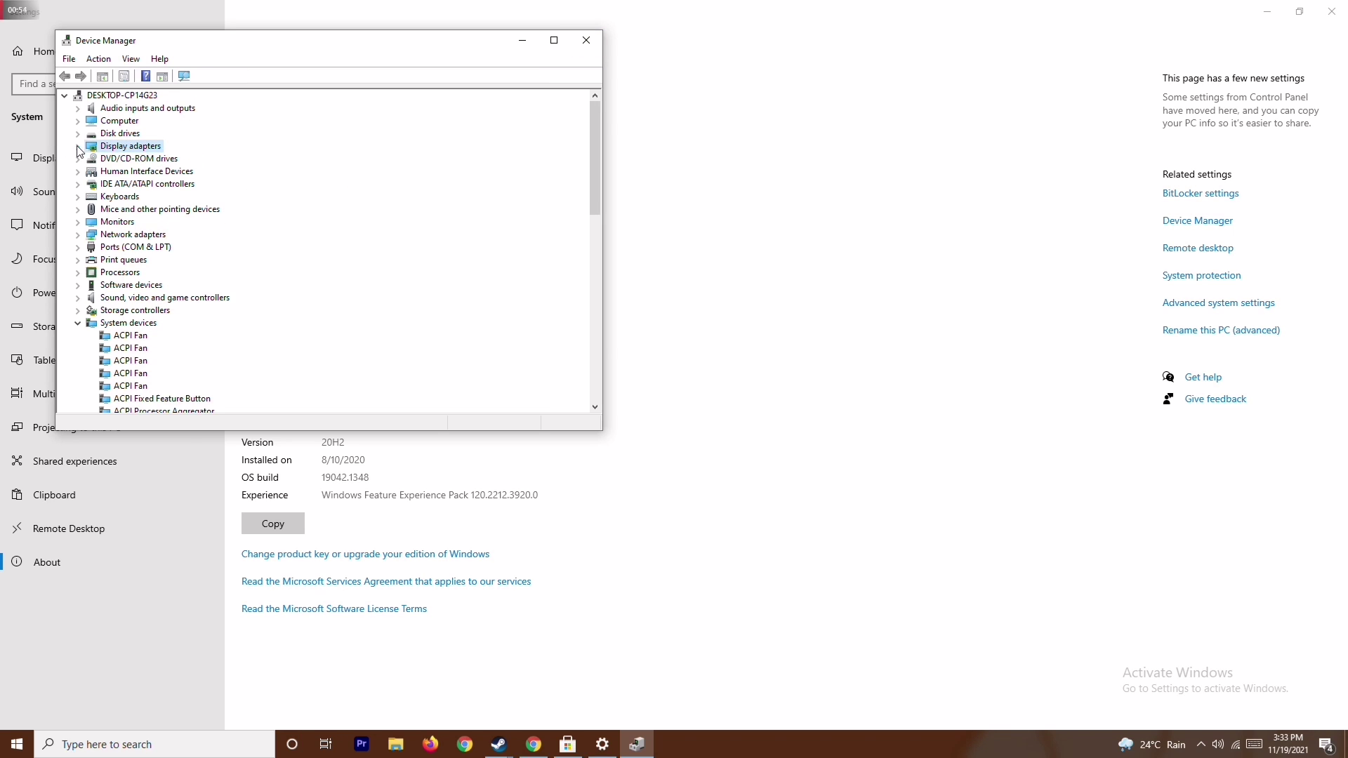
{"action": "left_click", "coordinate": [77, 323]}
{"action": "left_click", "coordinate": [587, 40]}
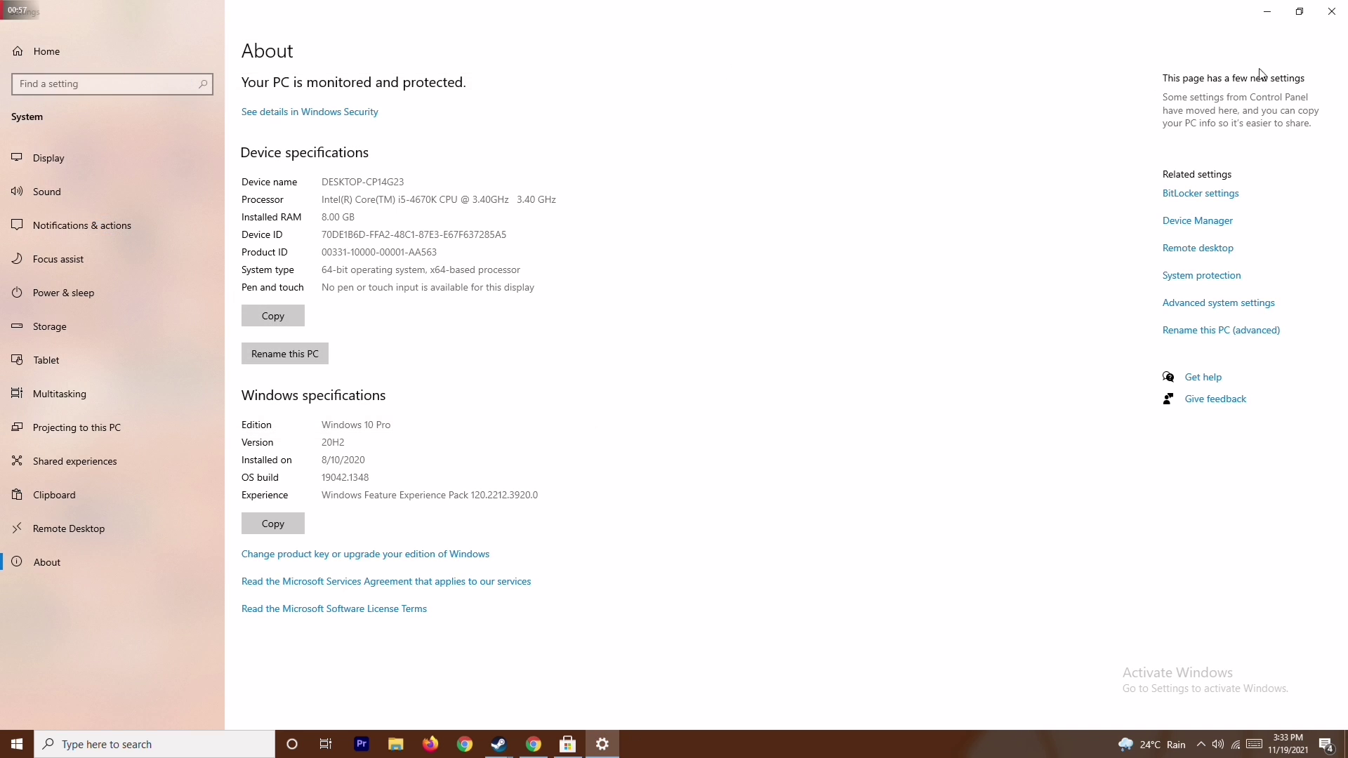
{"action": "left_click", "coordinate": [1331, 11]}
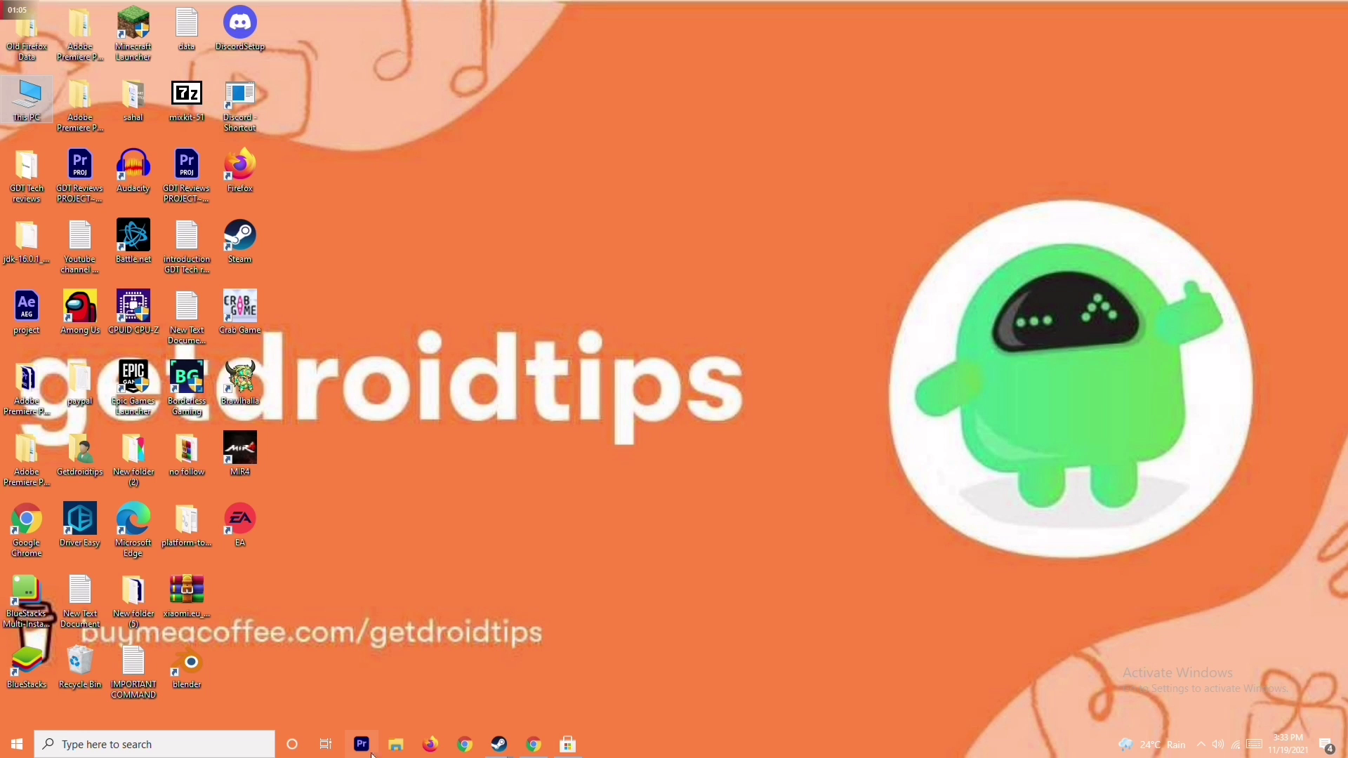
Step: Open Settings from search, confirm Windows Update shows the PC up to date, and close it
{"action": "left_click", "coordinate": [162, 755]}
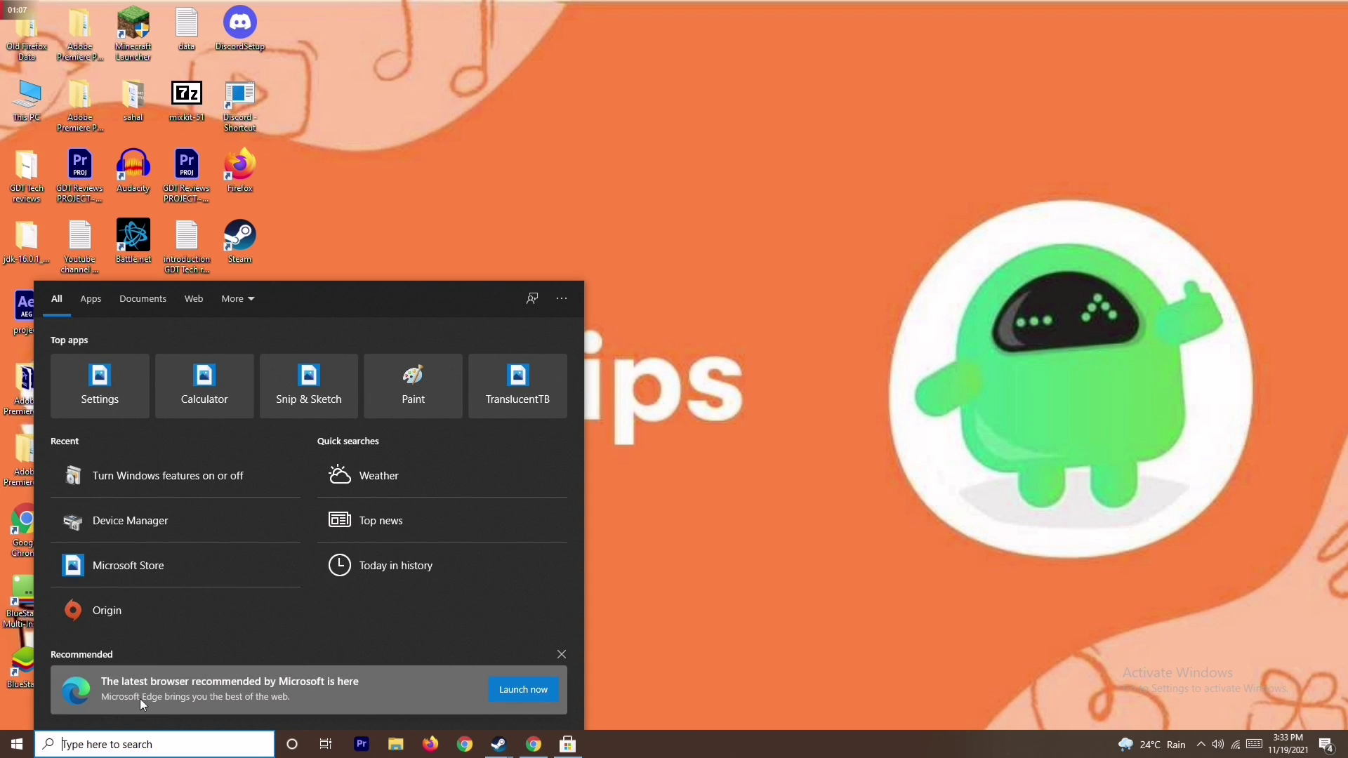
{"action": "type", "text": "sett"}
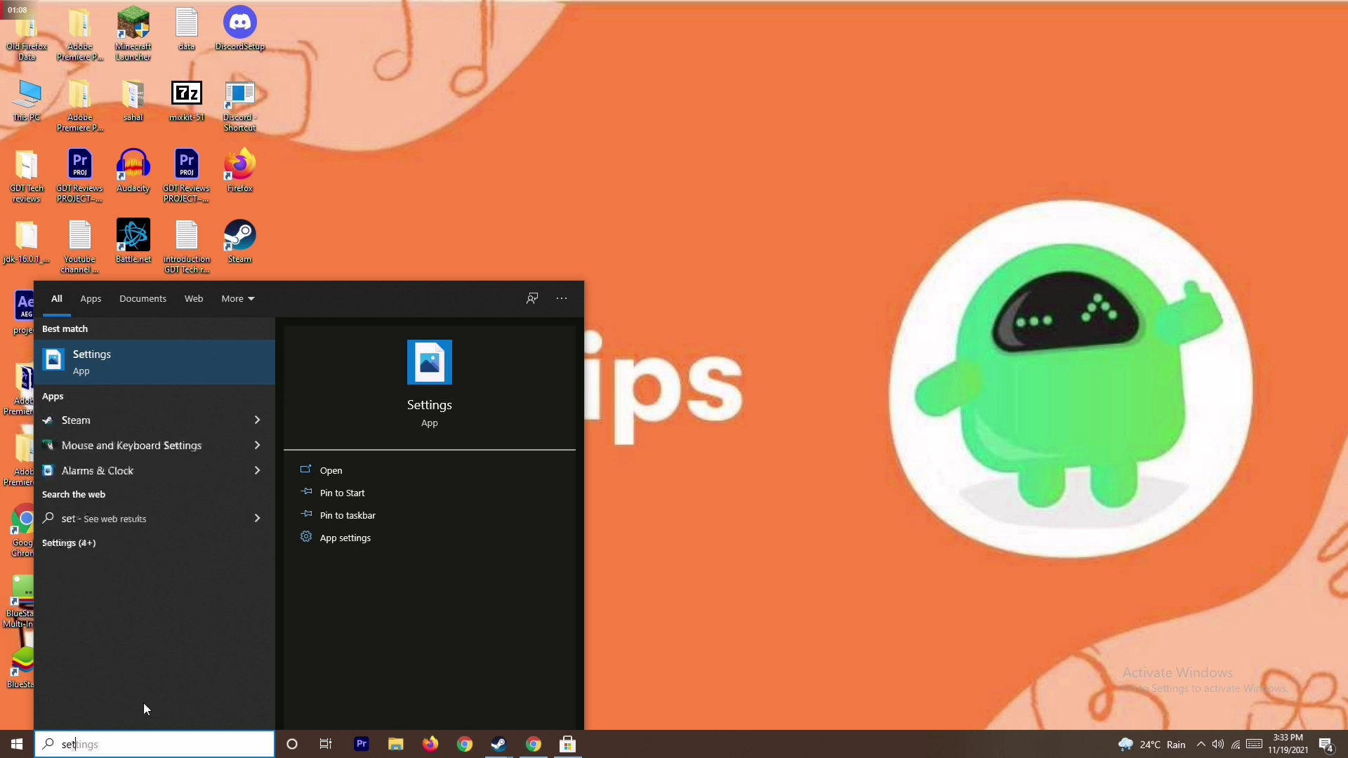
{"action": "left_click", "coordinate": [187, 358]}
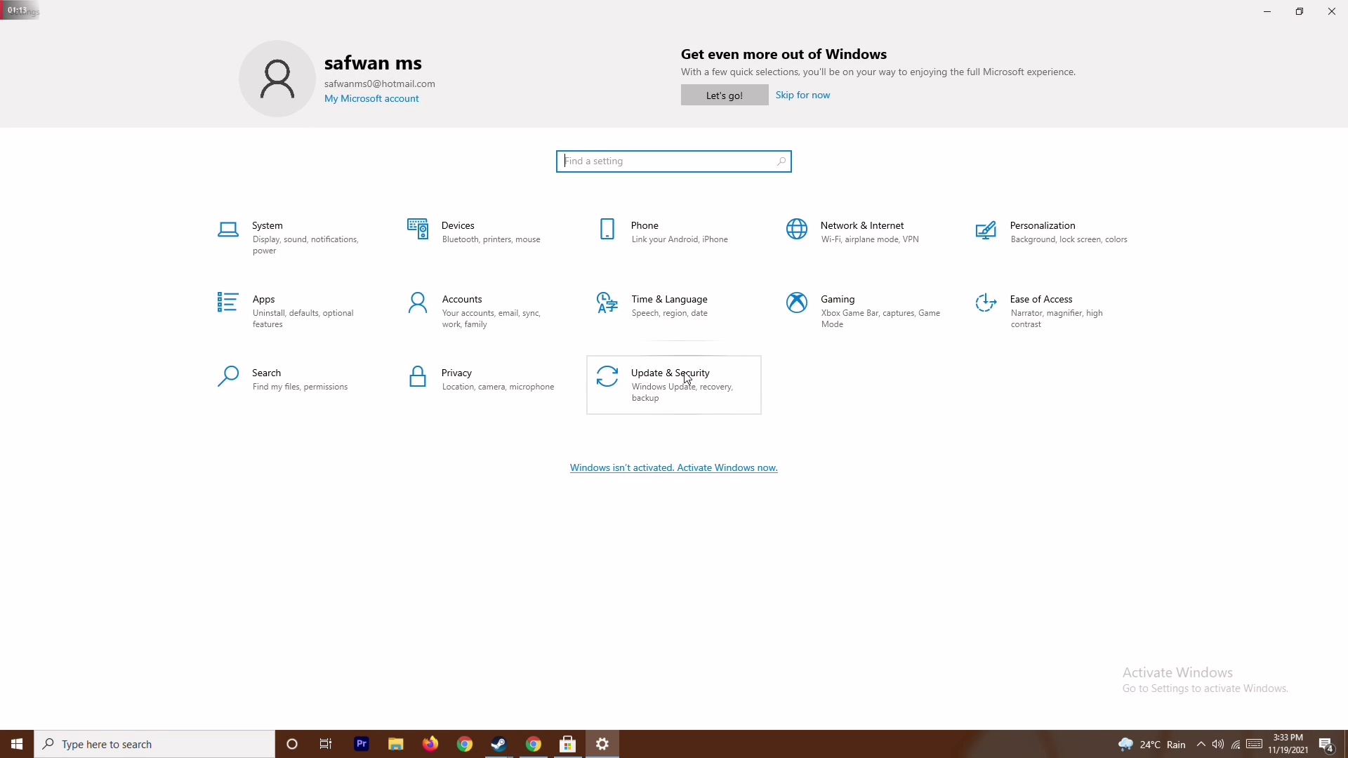
{"action": "left_click", "coordinate": [687, 379]}
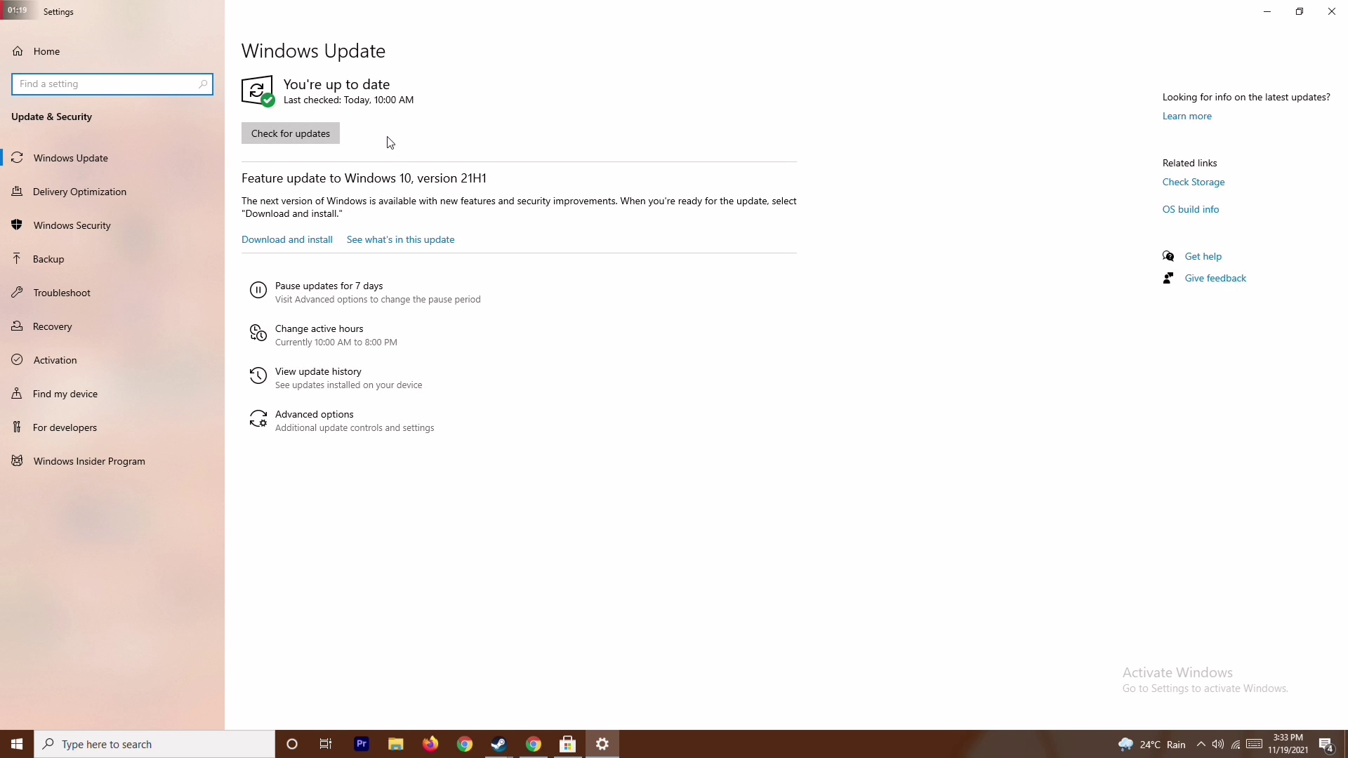
{"action": "left_click", "coordinate": [1332, 11]}
Step: Refresh the desktop from its right-click menu
{"action": "right_click", "coordinate": [663, 254]}
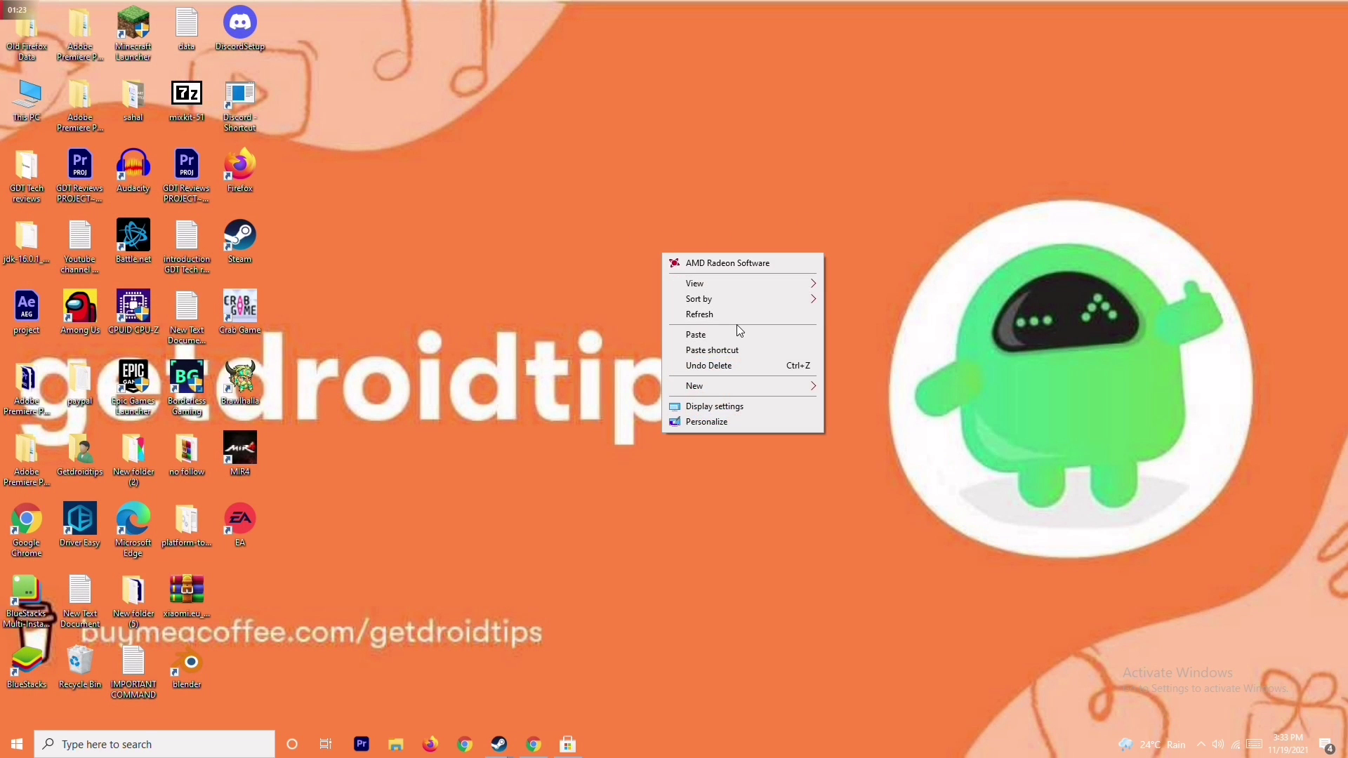
{"action": "left_click", "coordinate": [740, 324]}
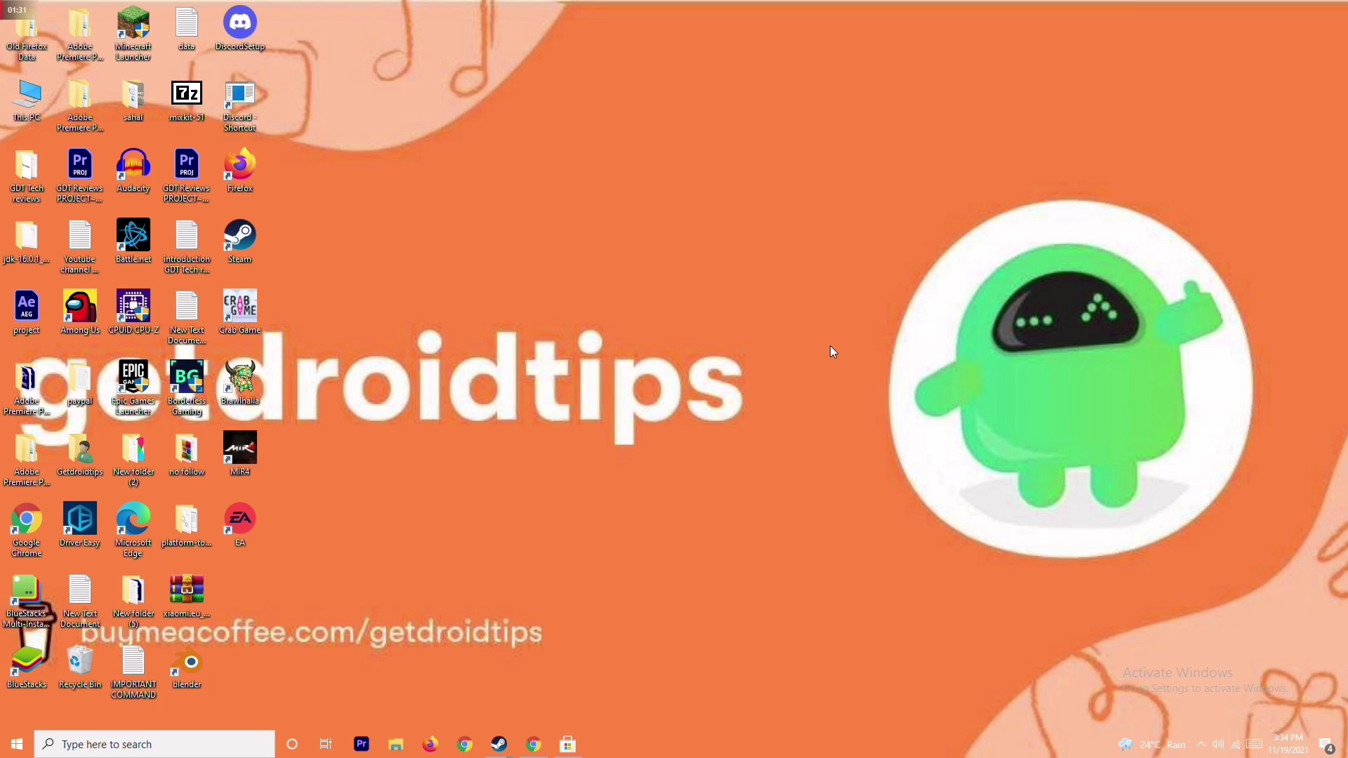
Step: End the Microsoft Store task in Task Manager, then close Task Manager
{"action": "right_click", "coordinate": [725, 742]}
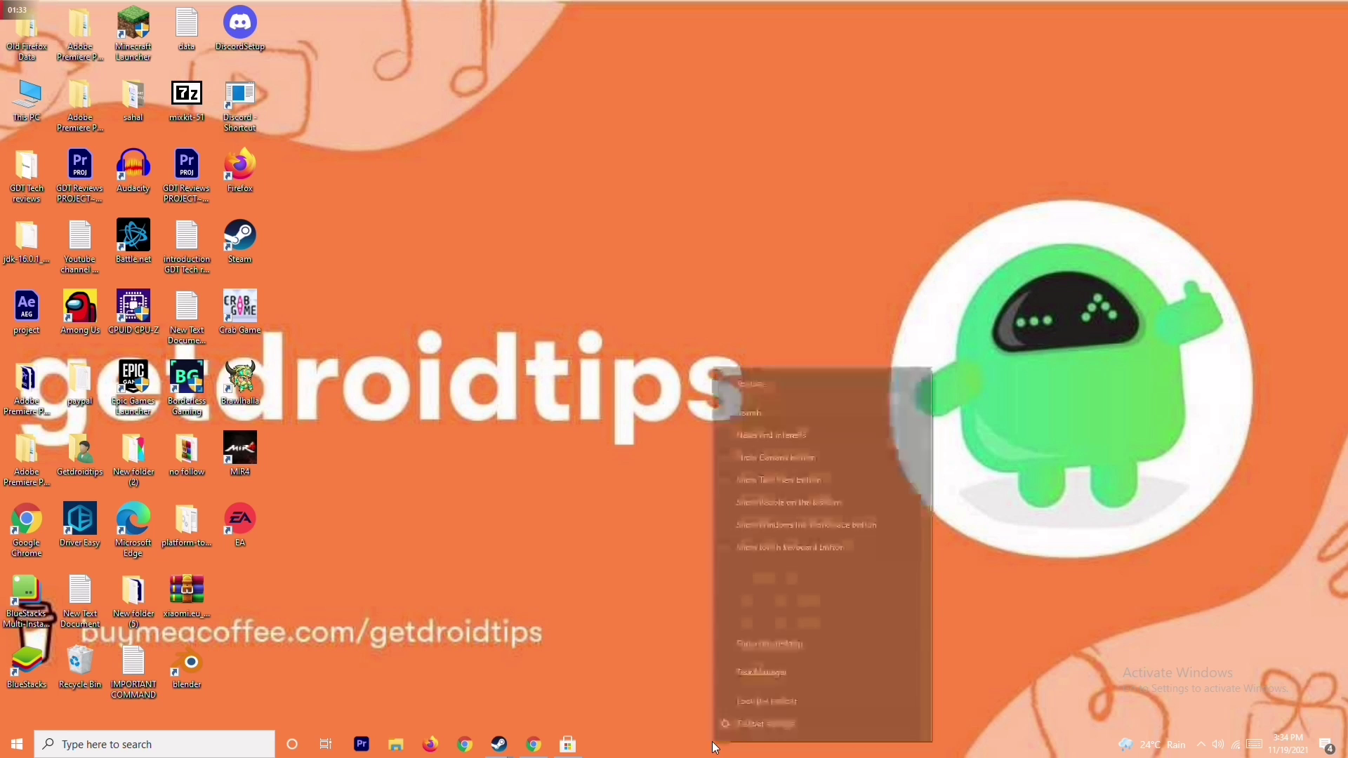
{"action": "left_click", "coordinate": [804, 676]}
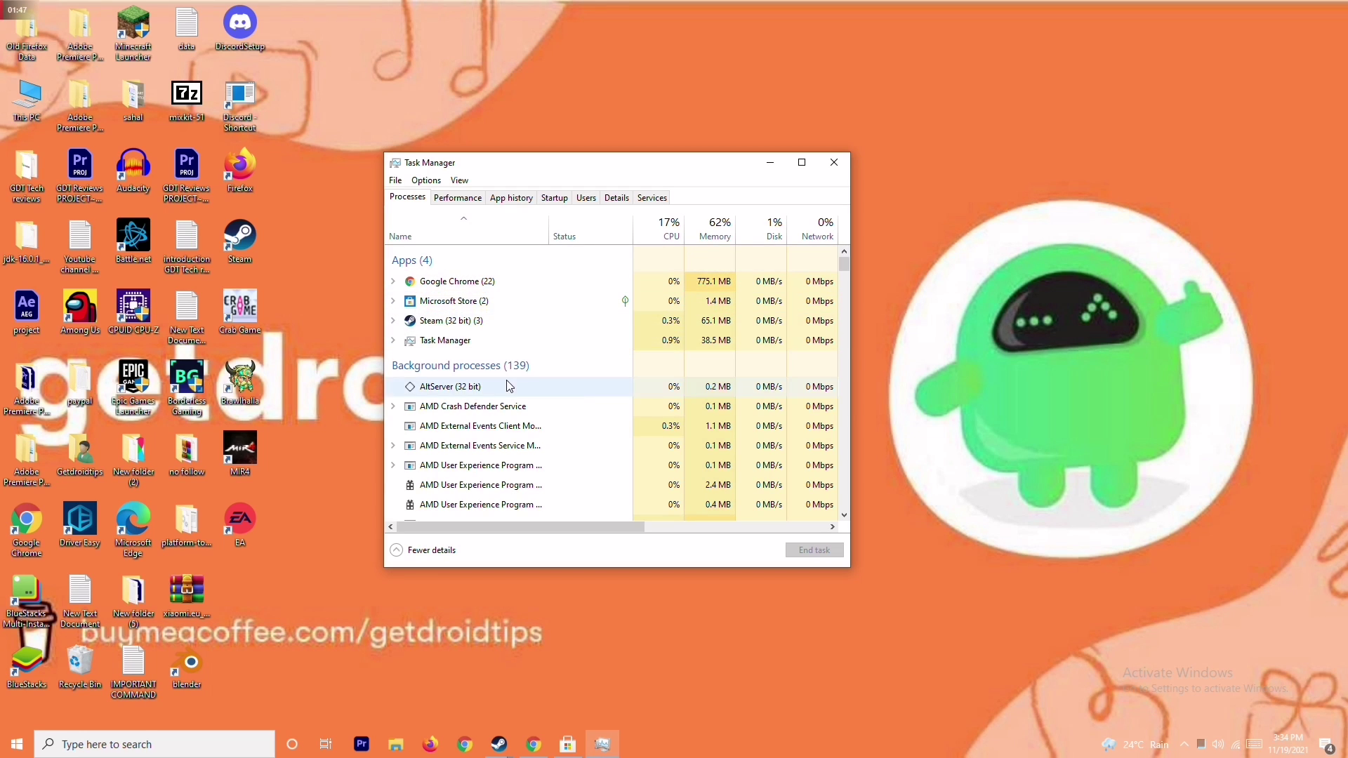
{"action": "left_click", "coordinate": [525, 299]}
{"action": "right_click", "coordinate": [610, 302]}
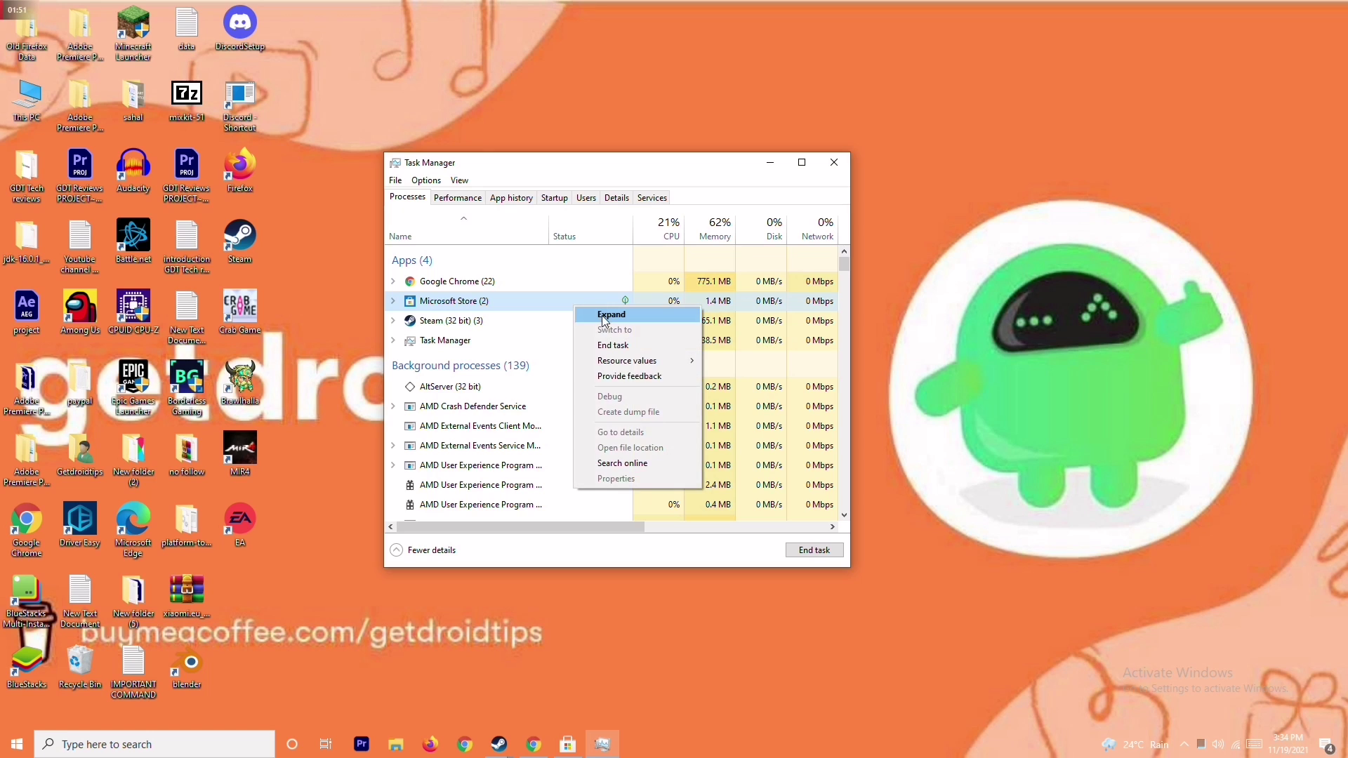
{"action": "left_click", "coordinate": [623, 351]}
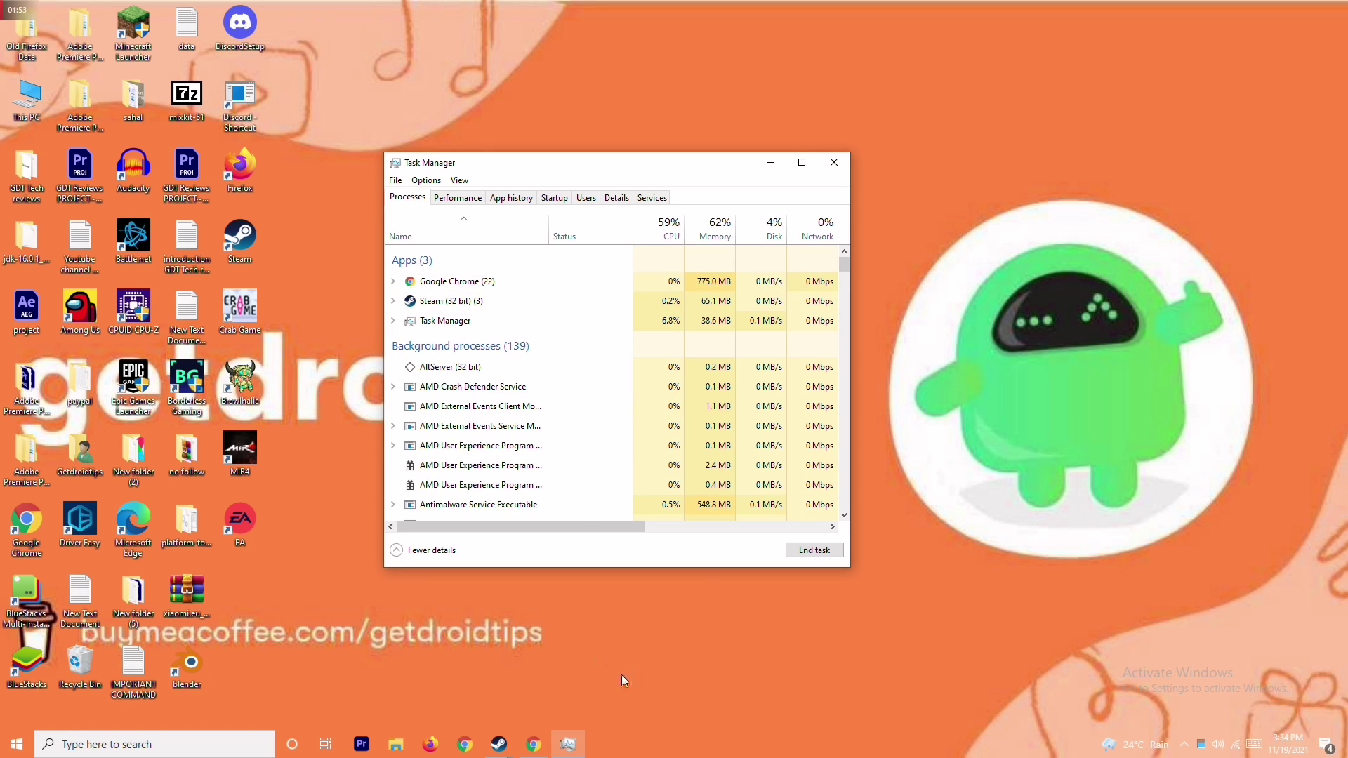
{"action": "left_click", "coordinate": [836, 163]}
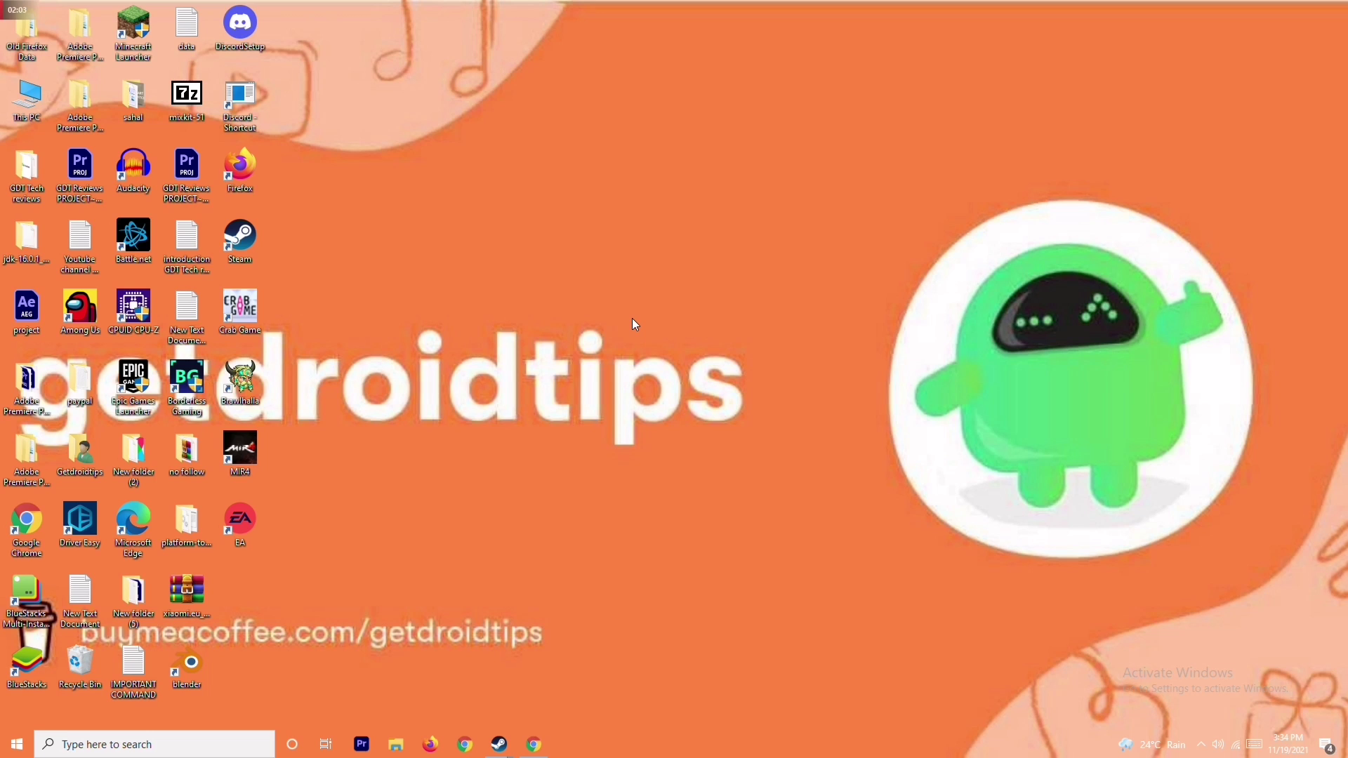
Step: View and close the Crab Game shortcut's properties, then bring up Steam from the taskbar
{"action": "right_click", "coordinate": [247, 328]}
{"action": "left_click", "coordinate": [260, 309]}
{"action": "right_click", "coordinate": [260, 307]}
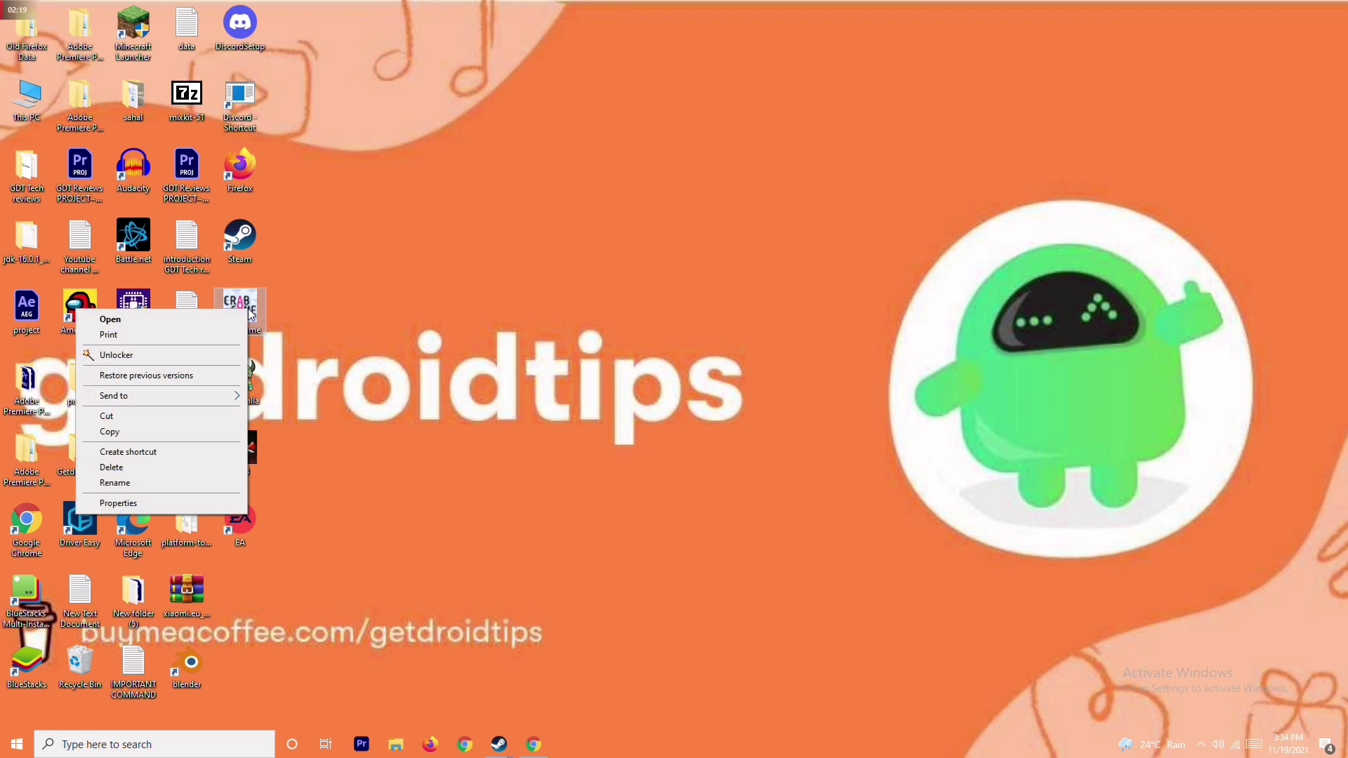
{"action": "left_click", "coordinate": [239, 333]}
{"action": "right_click", "coordinate": [239, 333]}
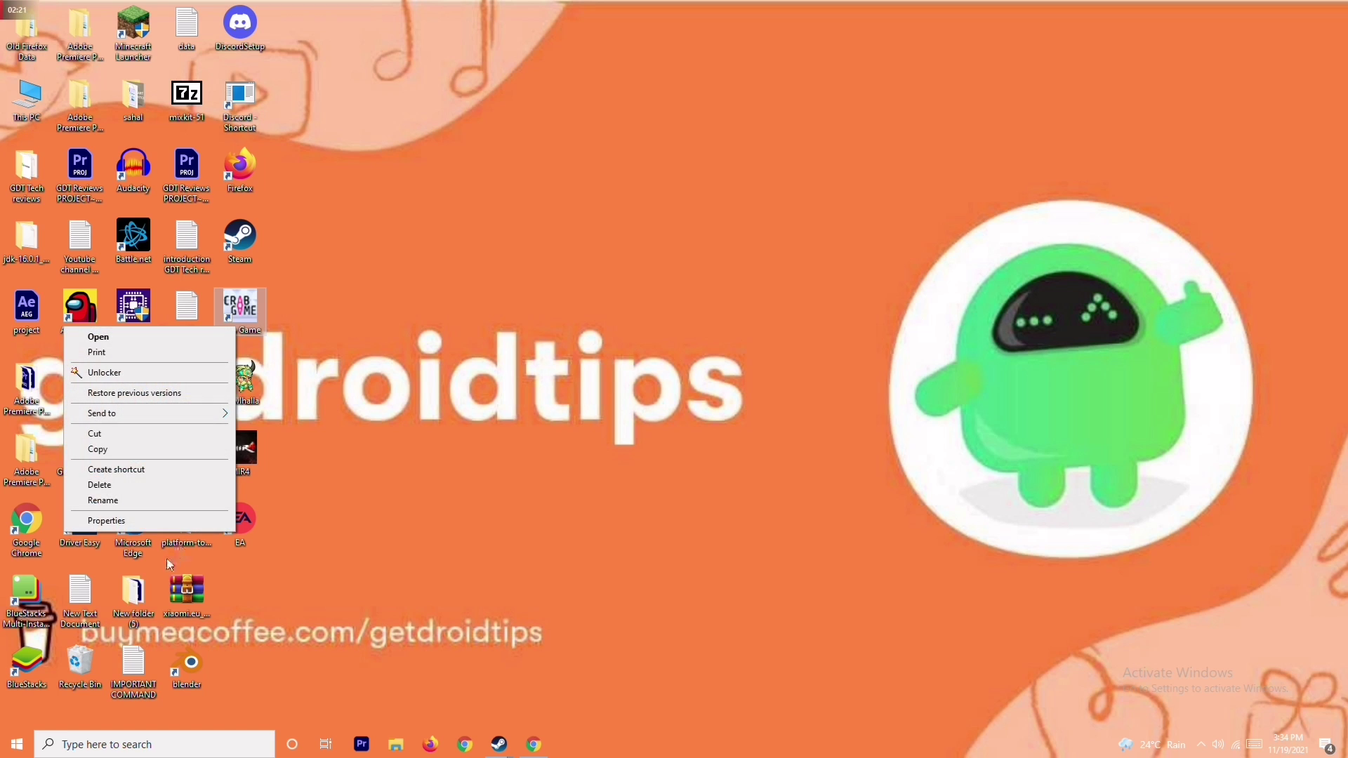
{"action": "left_click", "coordinate": [175, 529]}
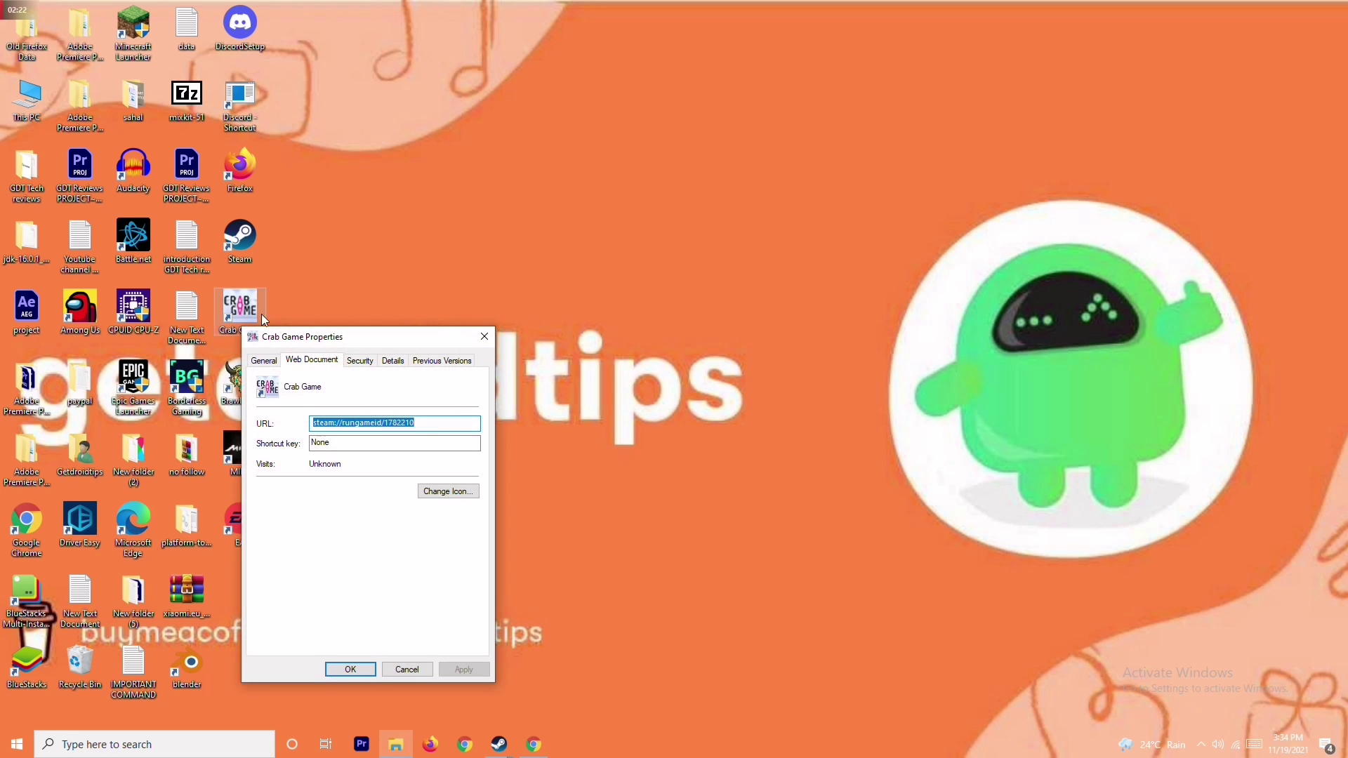
{"action": "left_click", "coordinate": [491, 340]}
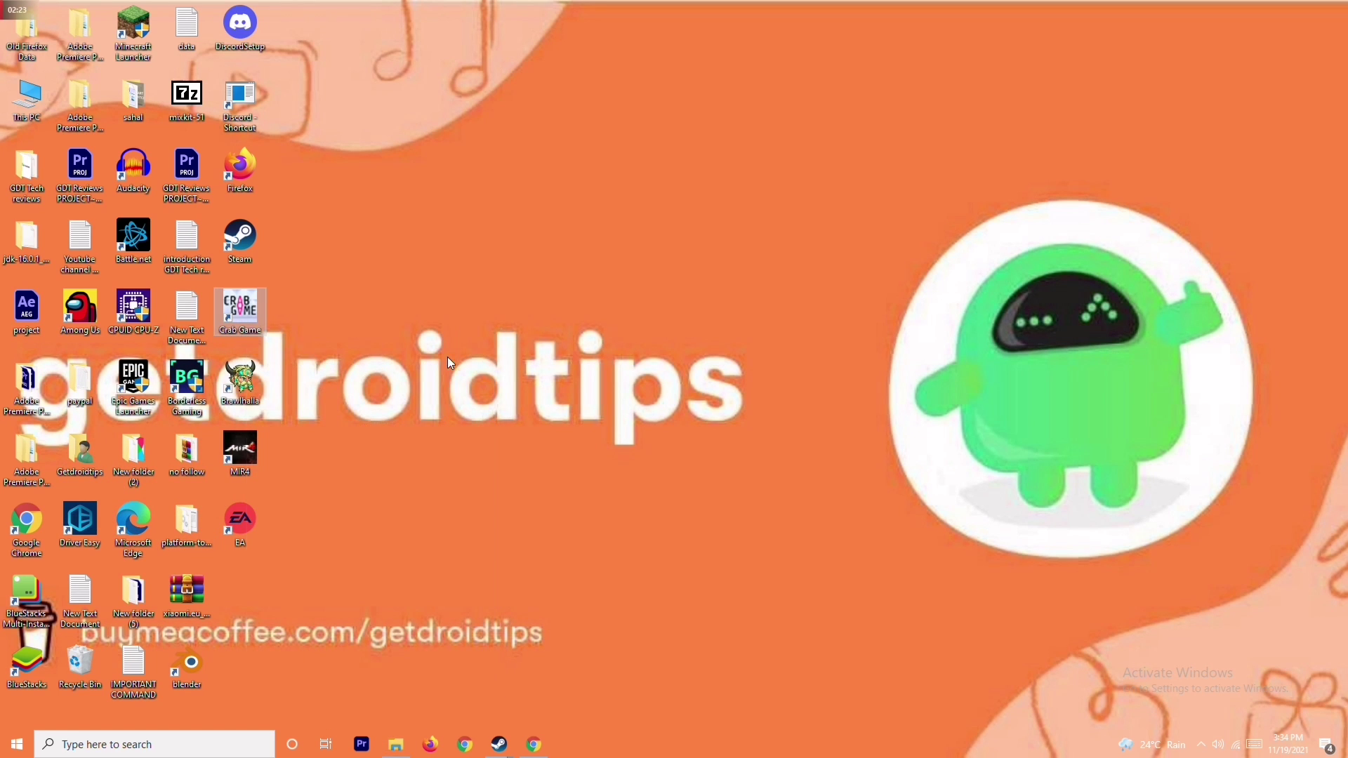
{"action": "left_click", "coordinate": [500, 743]}
Step: Browse Crab Game's local files from its Steam properties to open the install folder
{"action": "left_click", "coordinate": [471, 676]}
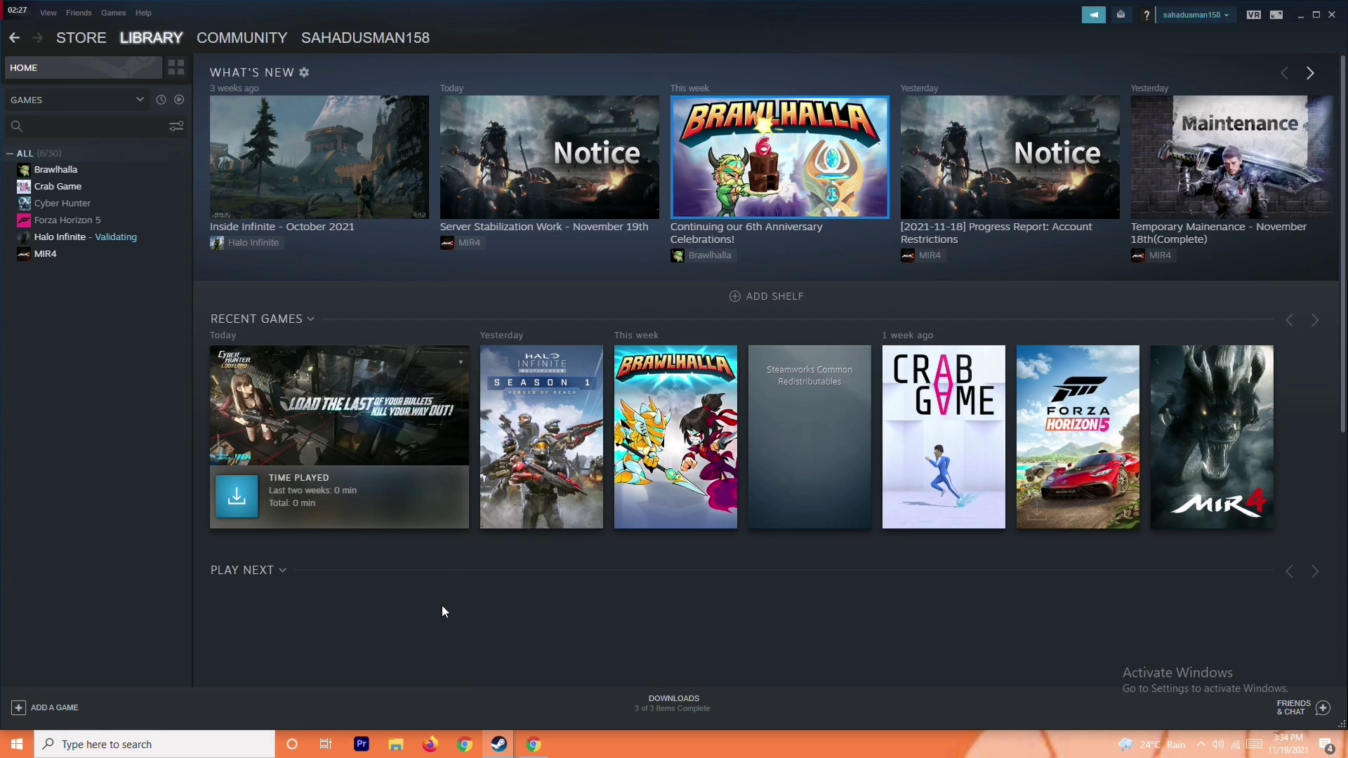
{"action": "right_click", "coordinate": [133, 187]}
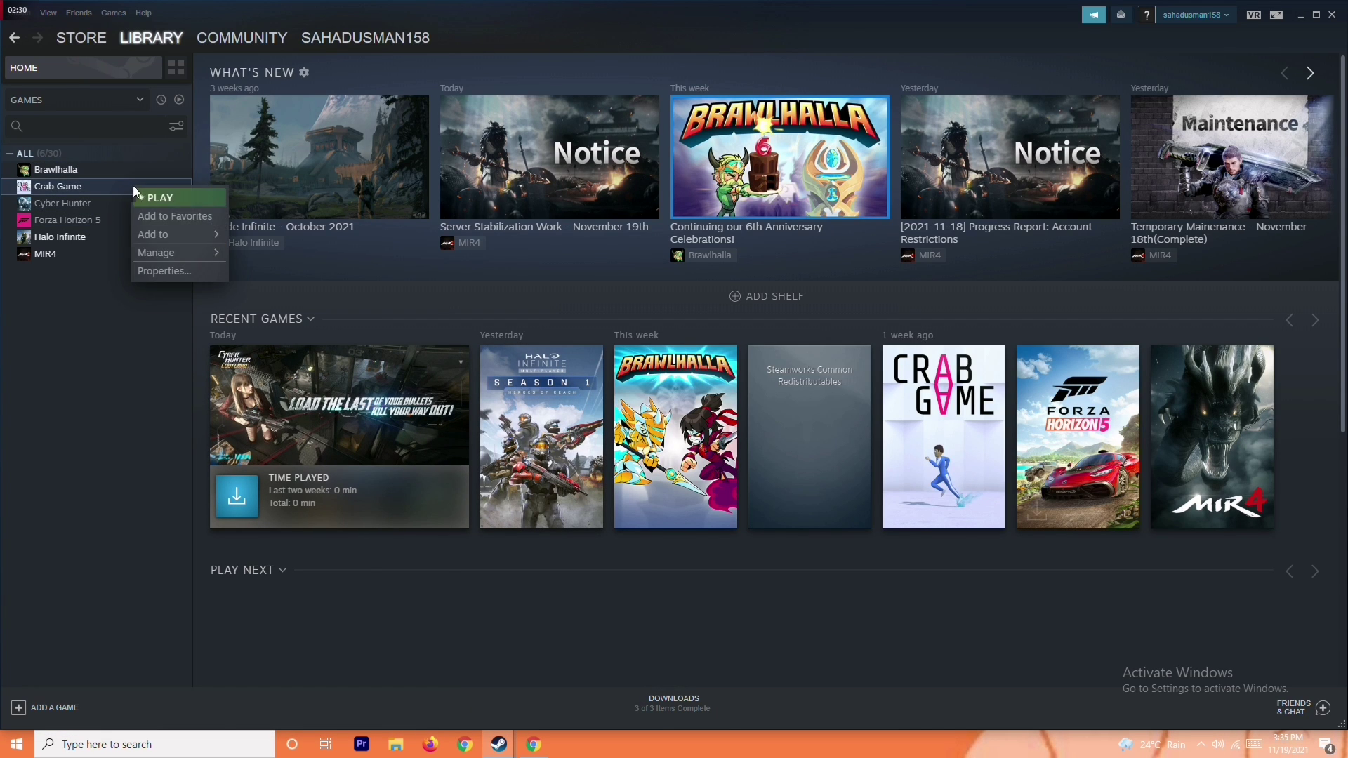
{"action": "left_click", "coordinate": [177, 271]}
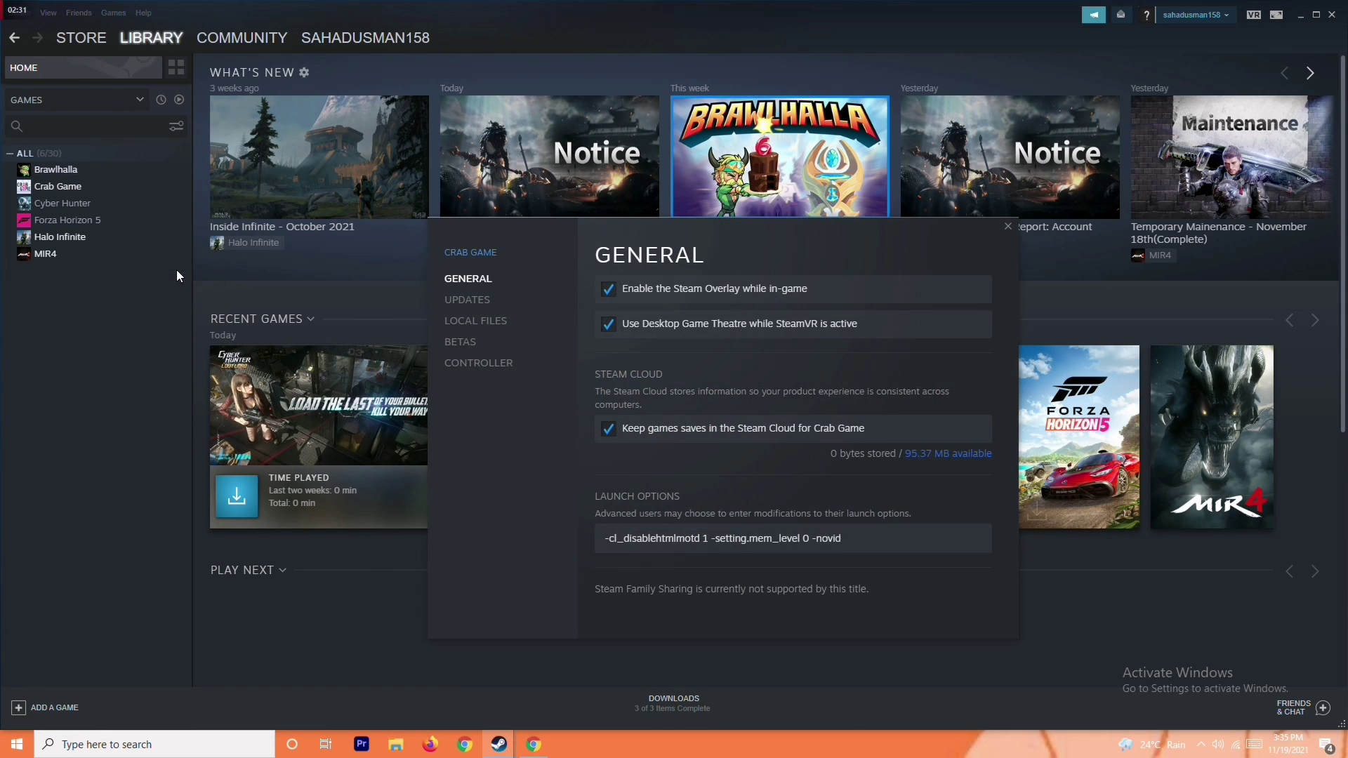
{"action": "left_click", "coordinate": [510, 323]}
{"action": "left_click", "coordinate": [899, 288]}
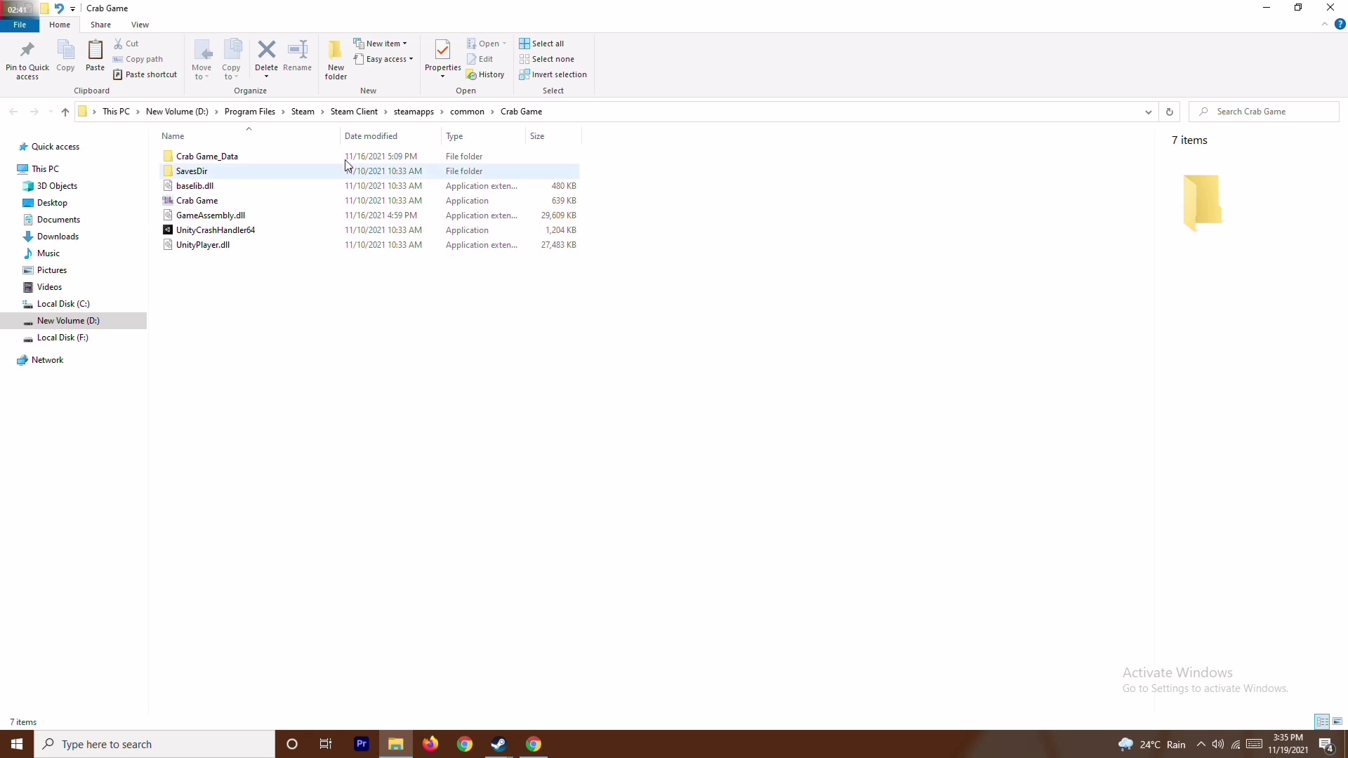
Step: Run Crab Game.exe as administrator, then close the install folder window
{"action": "left_click", "coordinate": [216, 204]}
{"action": "right_click", "coordinate": [216, 203]}
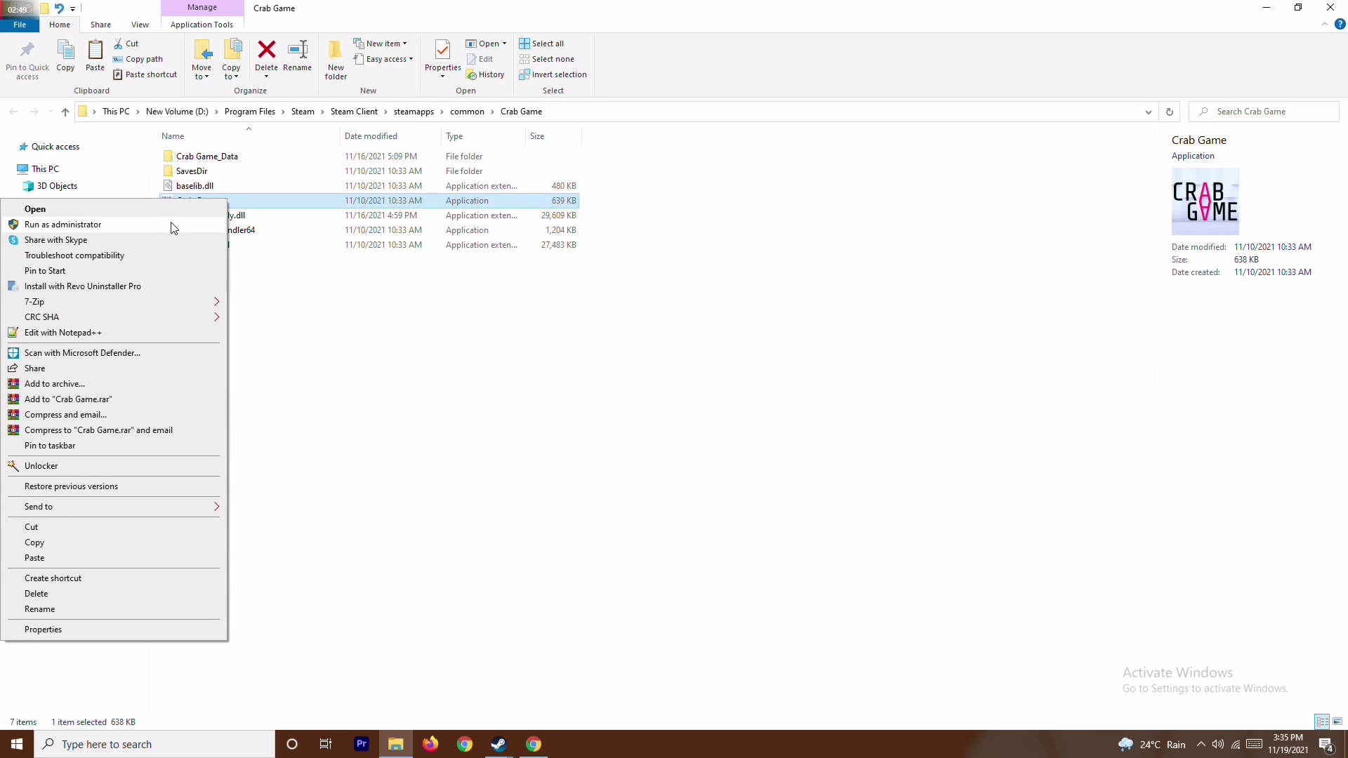
{"action": "left_click", "coordinate": [438, 339]}
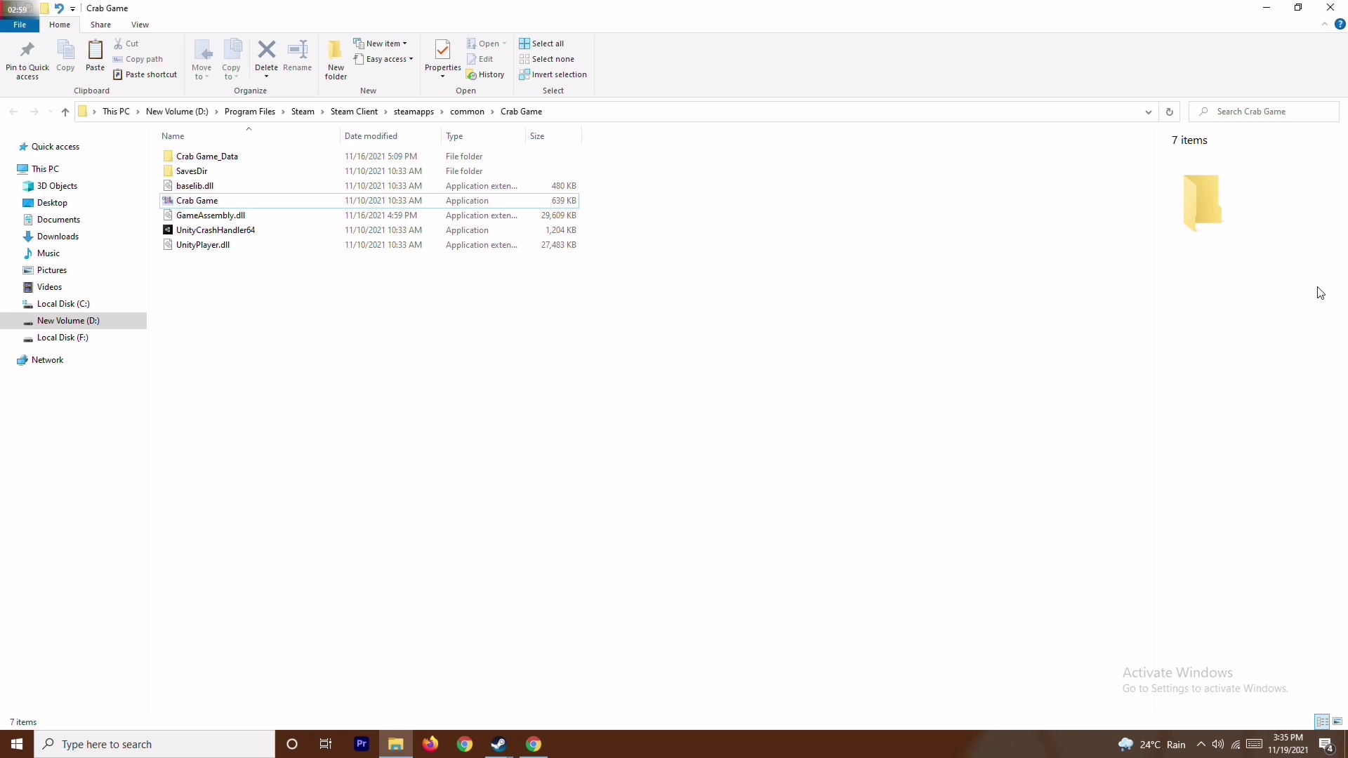
{"action": "left_click", "coordinate": [1333, 7]}
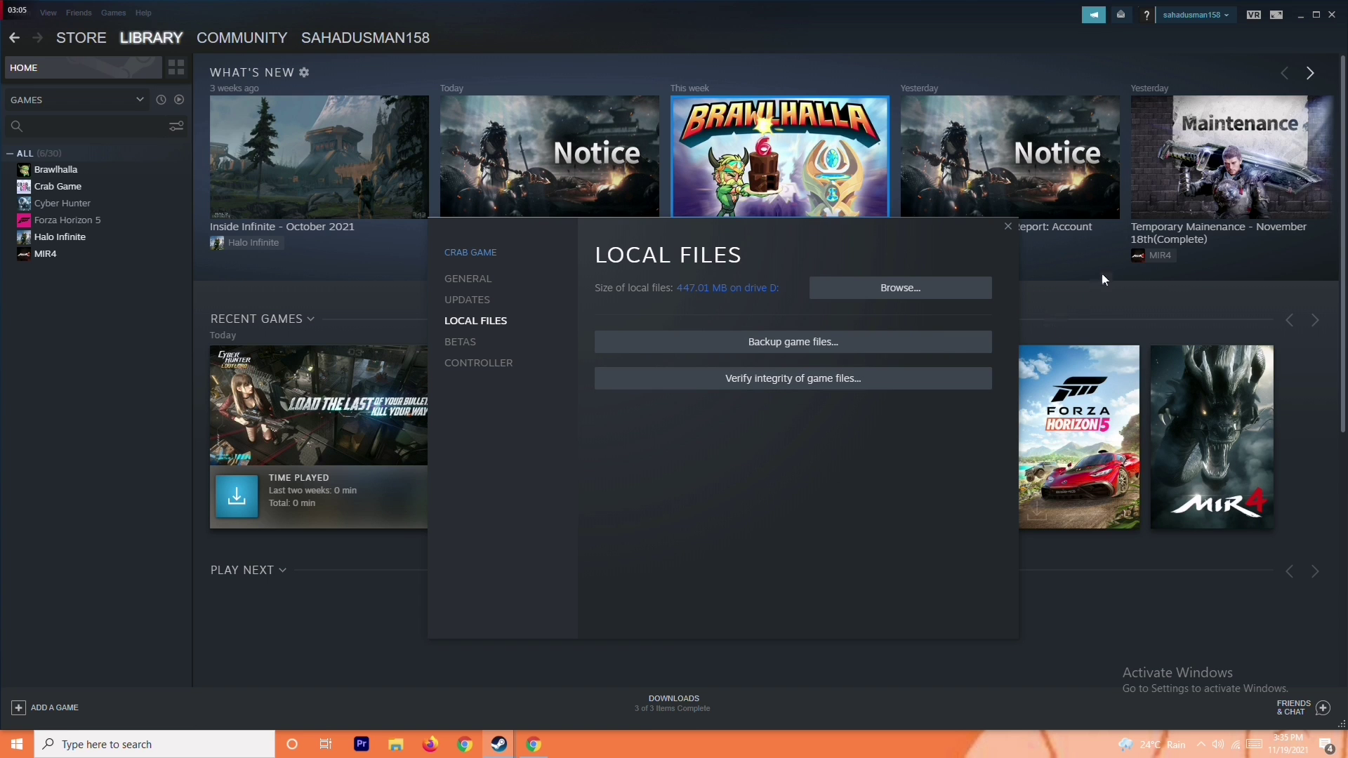
Step: Close Crab Game's properties windows and minimize the Steam library
{"action": "key", "text": "Escape"}
{"action": "left_click", "coordinate": [1299, 17]}
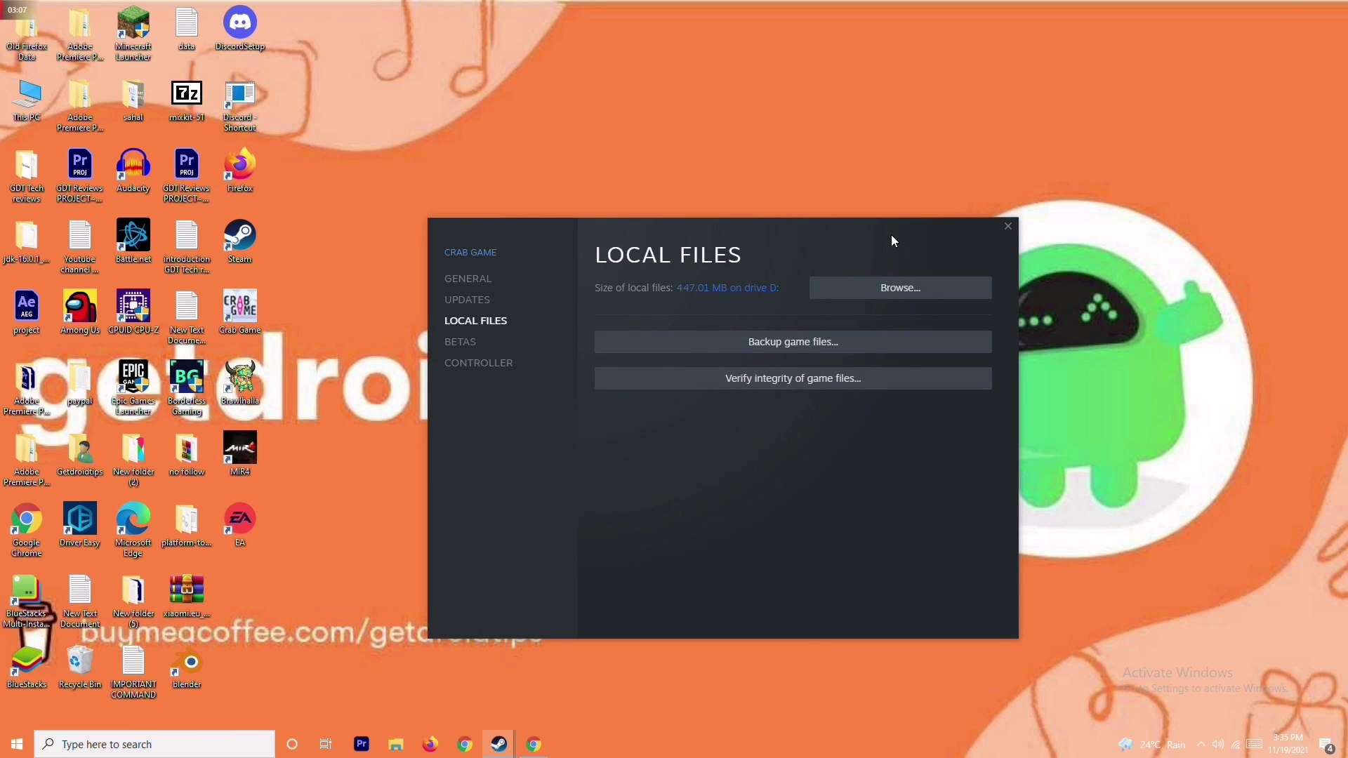
{"action": "left_click", "coordinate": [1009, 227]}
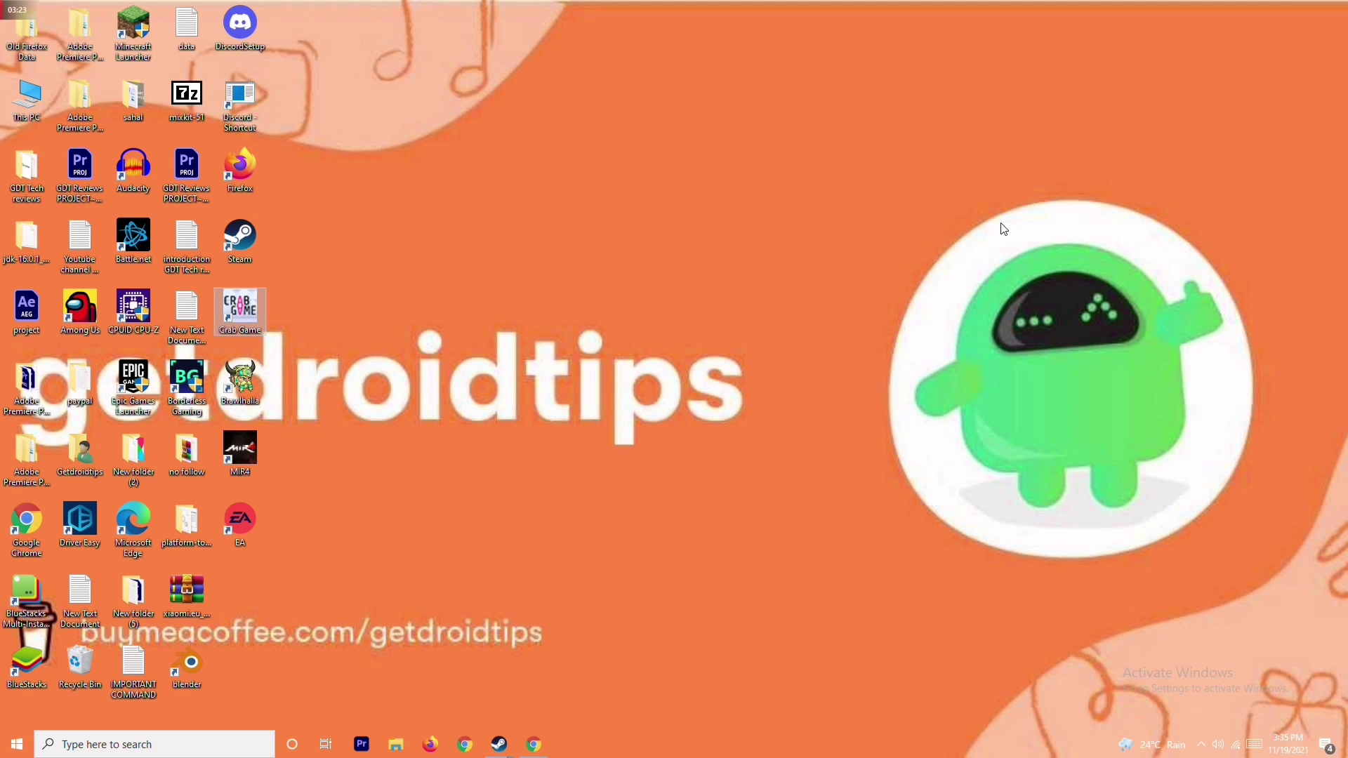
Step: Search 'windows' and open the Windows Defender Firewall Control Panel page
{"action": "left_click", "coordinate": [162, 745]}
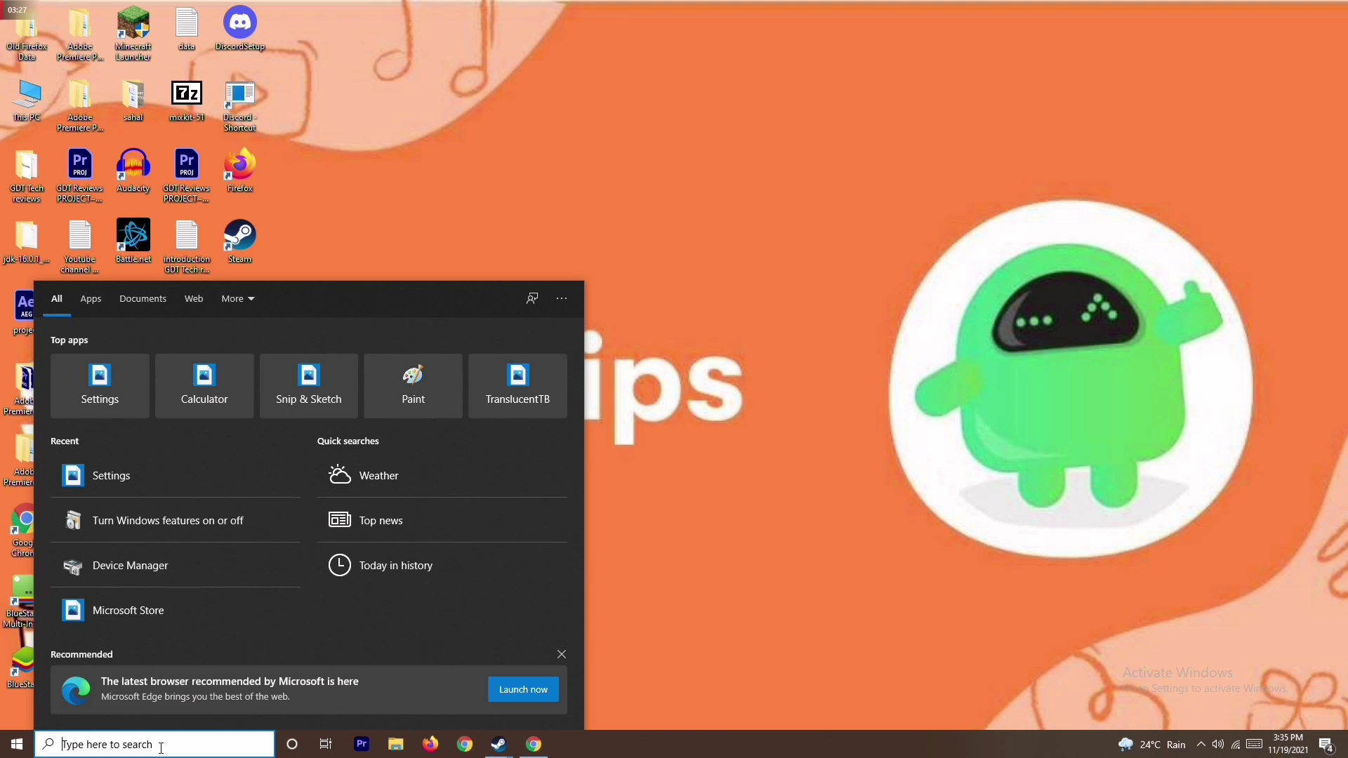
{"action": "type", "text": "windows"}
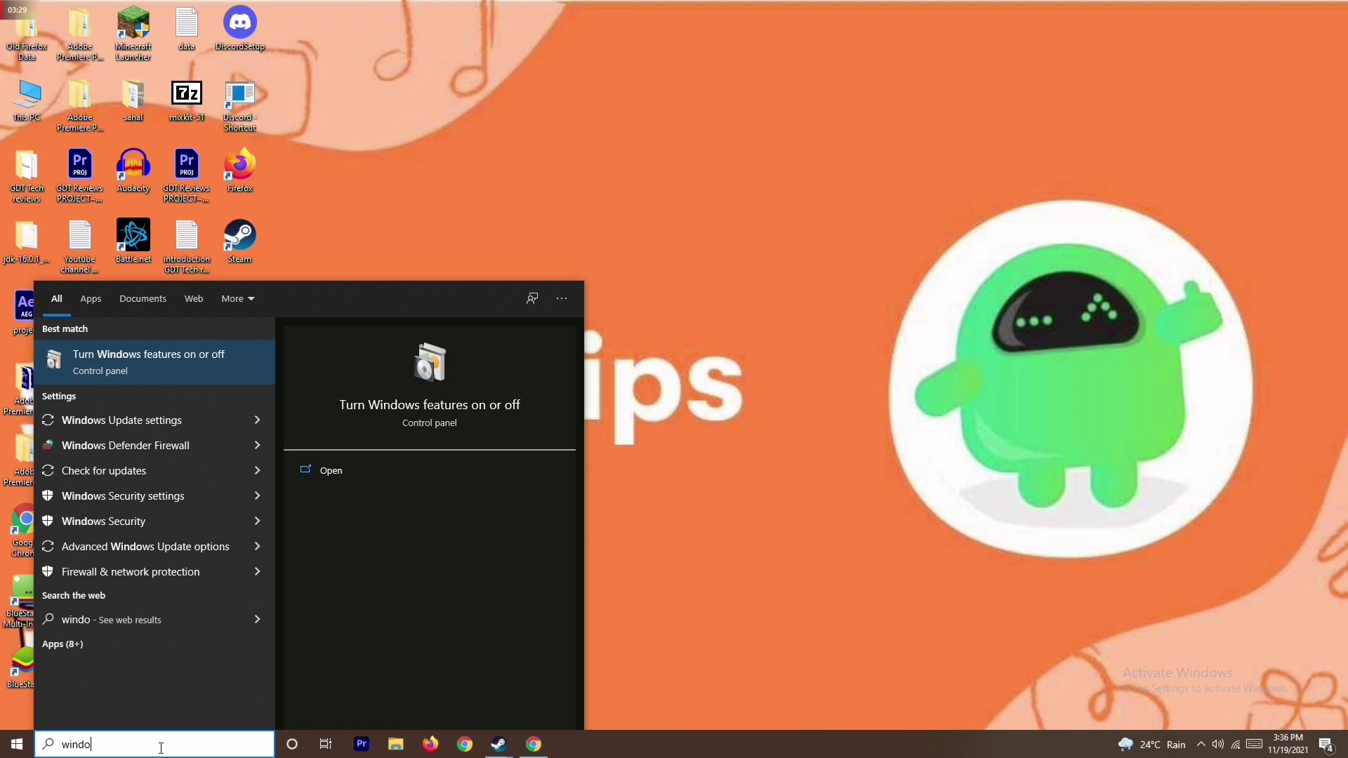
{"action": "left_click", "coordinate": [193, 445]}
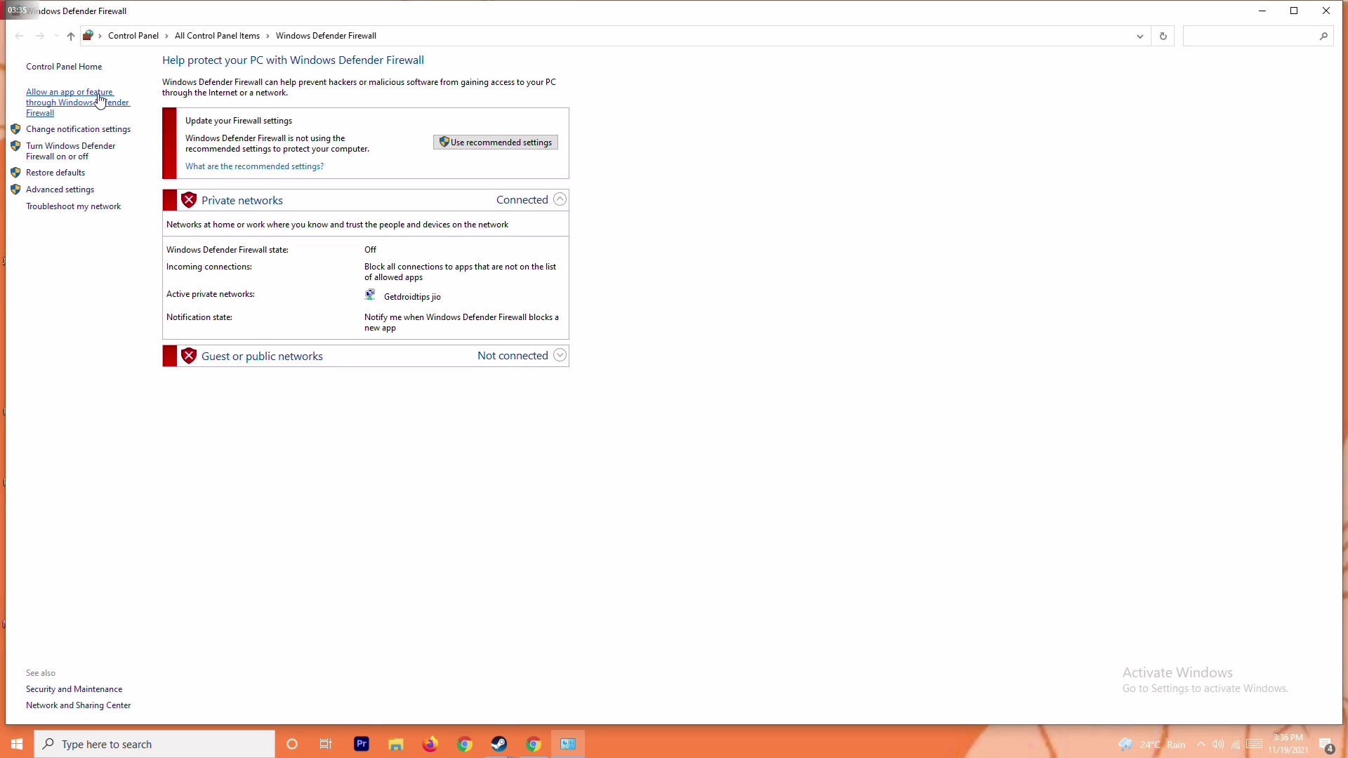
Step: Keep the firewall turned off for both private and public networks in Customize Settings
{"action": "left_click", "coordinate": [76, 150]}
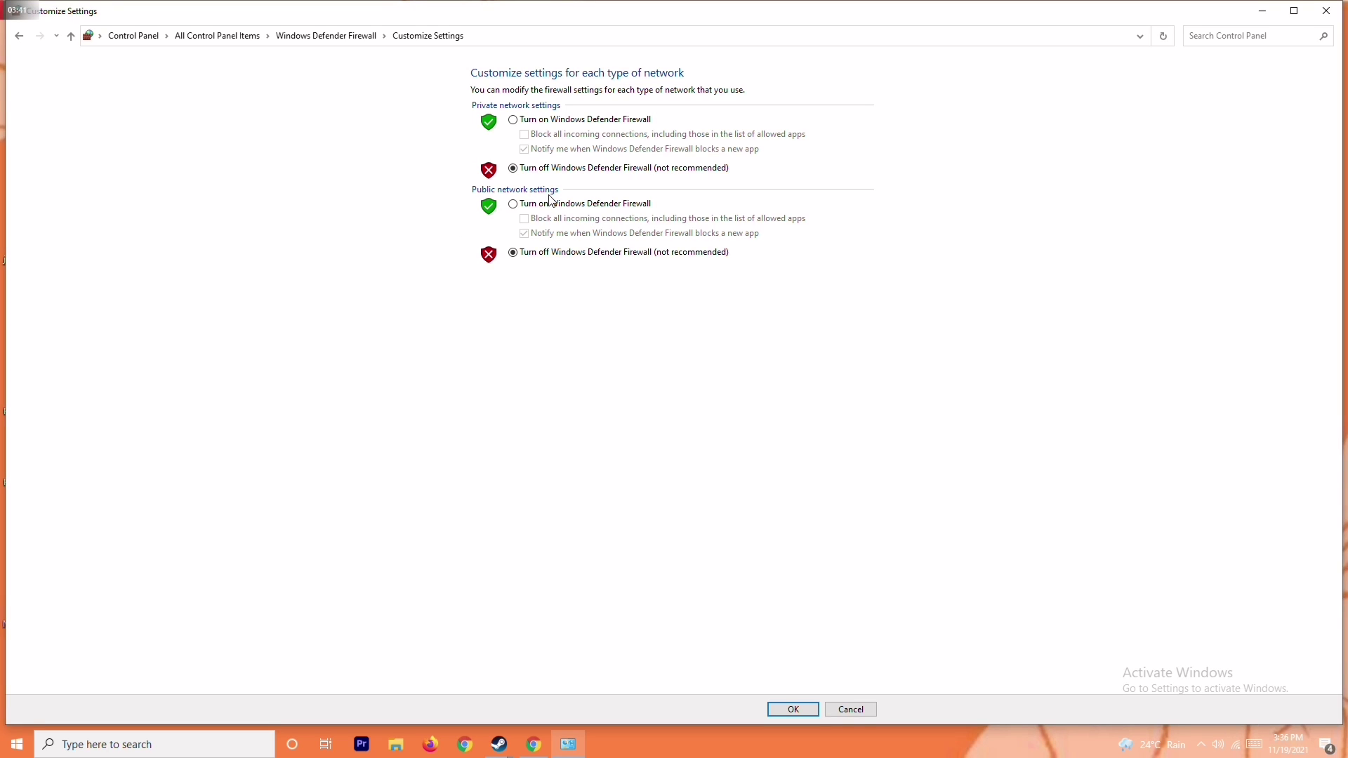
{"action": "left_click", "coordinate": [535, 121]}
{"action": "left_click", "coordinate": [550, 172]}
{"action": "left_click", "coordinate": [1327, 10]}
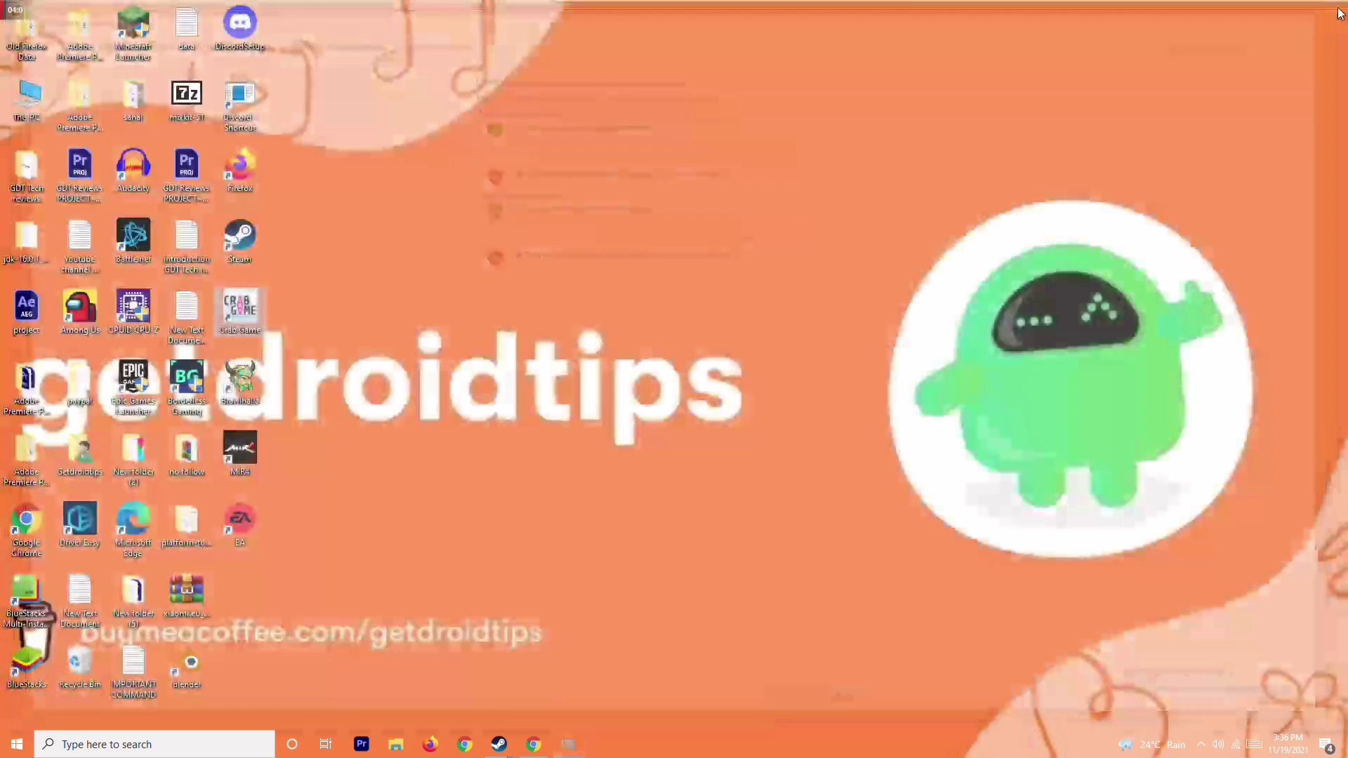
{"action": "left_click", "coordinate": [17, 745]}
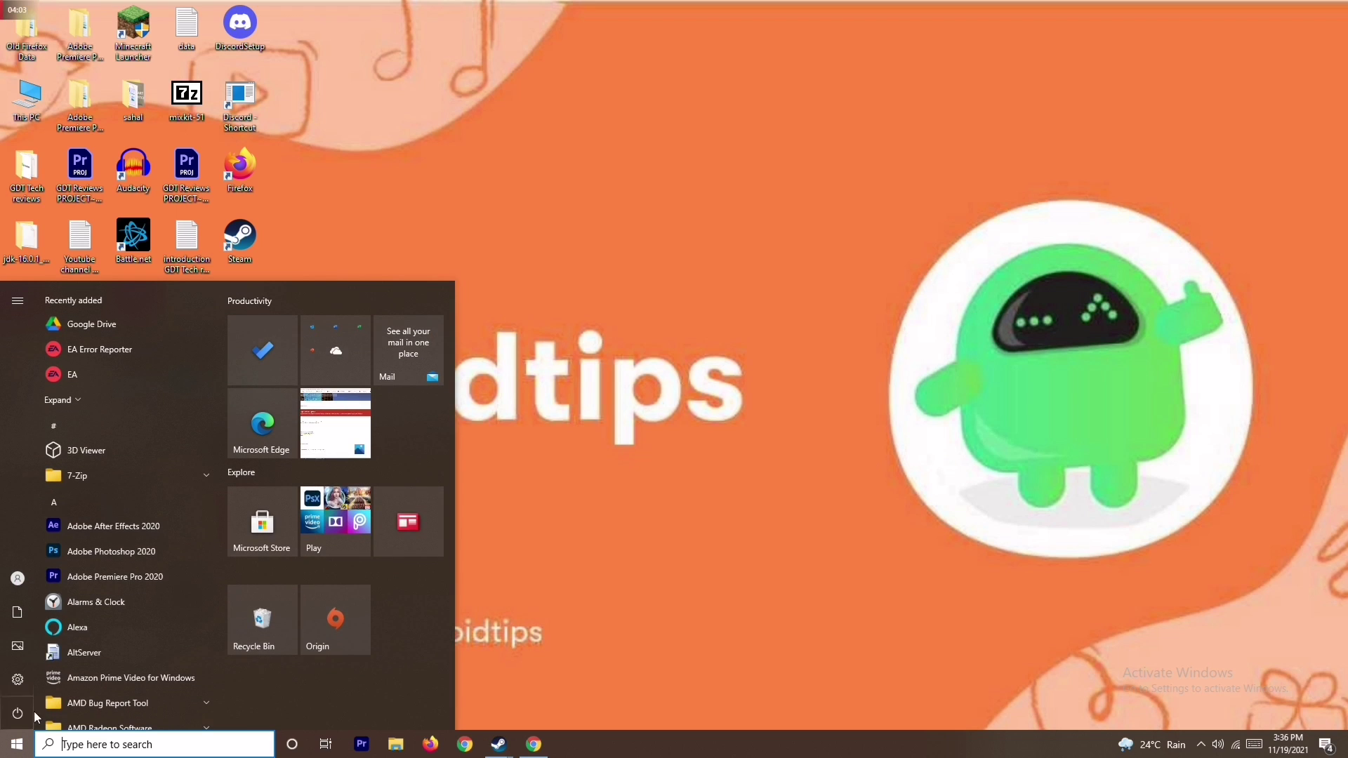
{"action": "left_click", "coordinate": [28, 712]}
{"action": "left_click", "coordinate": [31, 709]}
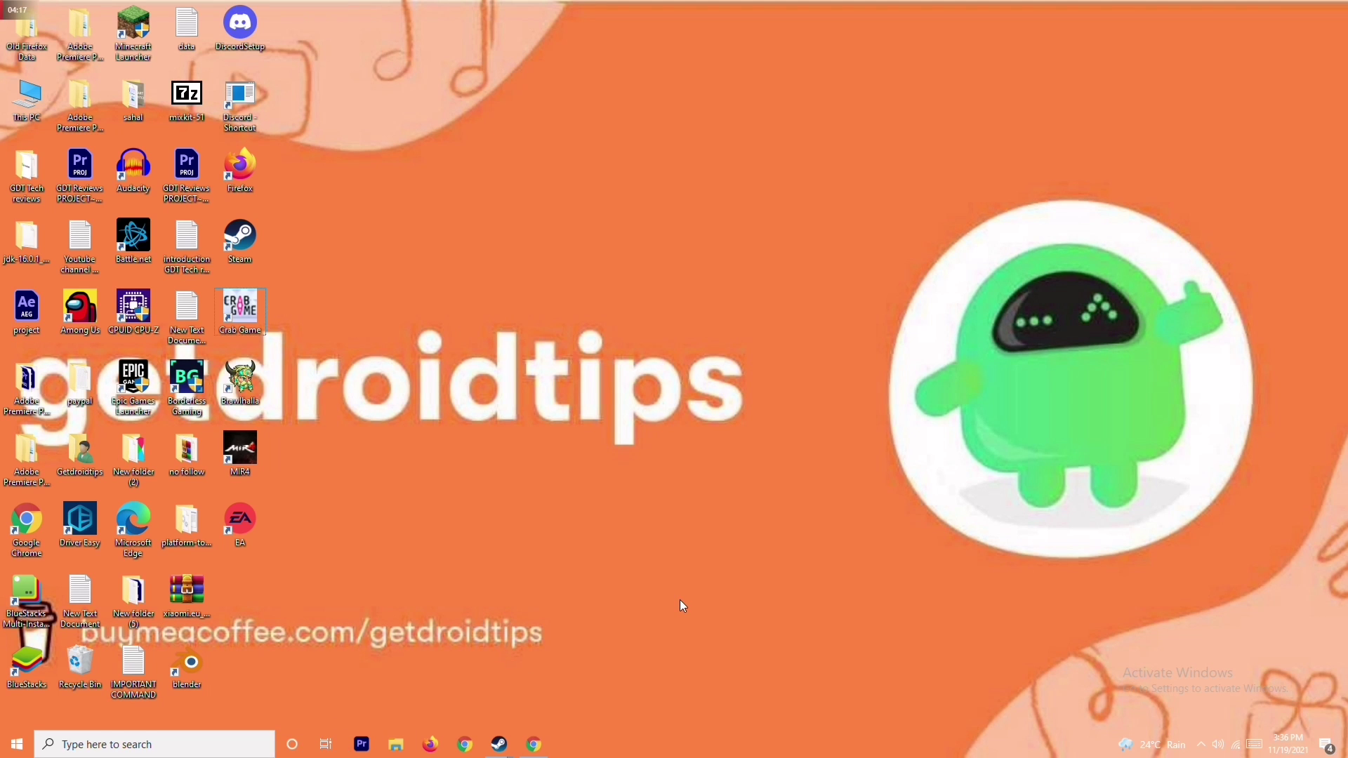
Step: Check Windows Update under Update & Security, then go to the Windows Security page
{"action": "key", "text": "super+i"}
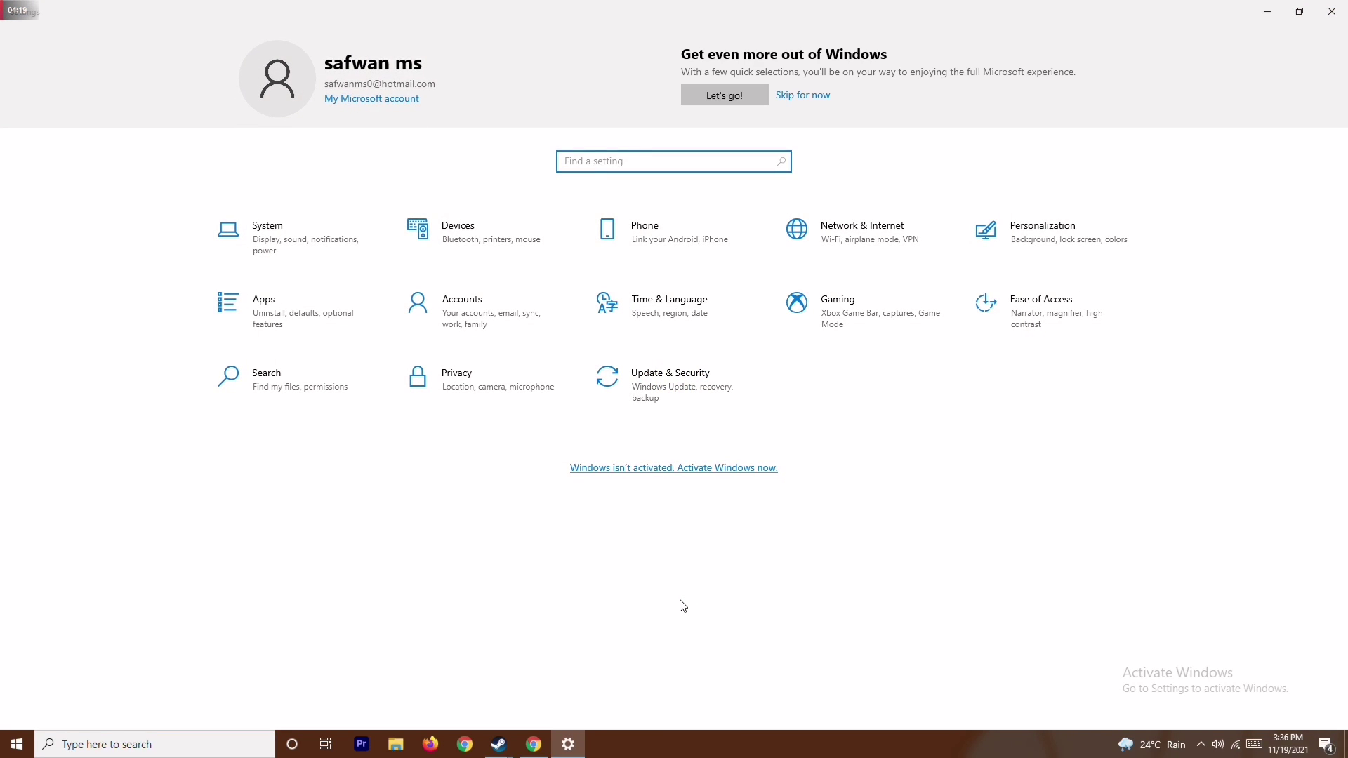
{"action": "left_click", "coordinate": [686, 377]}
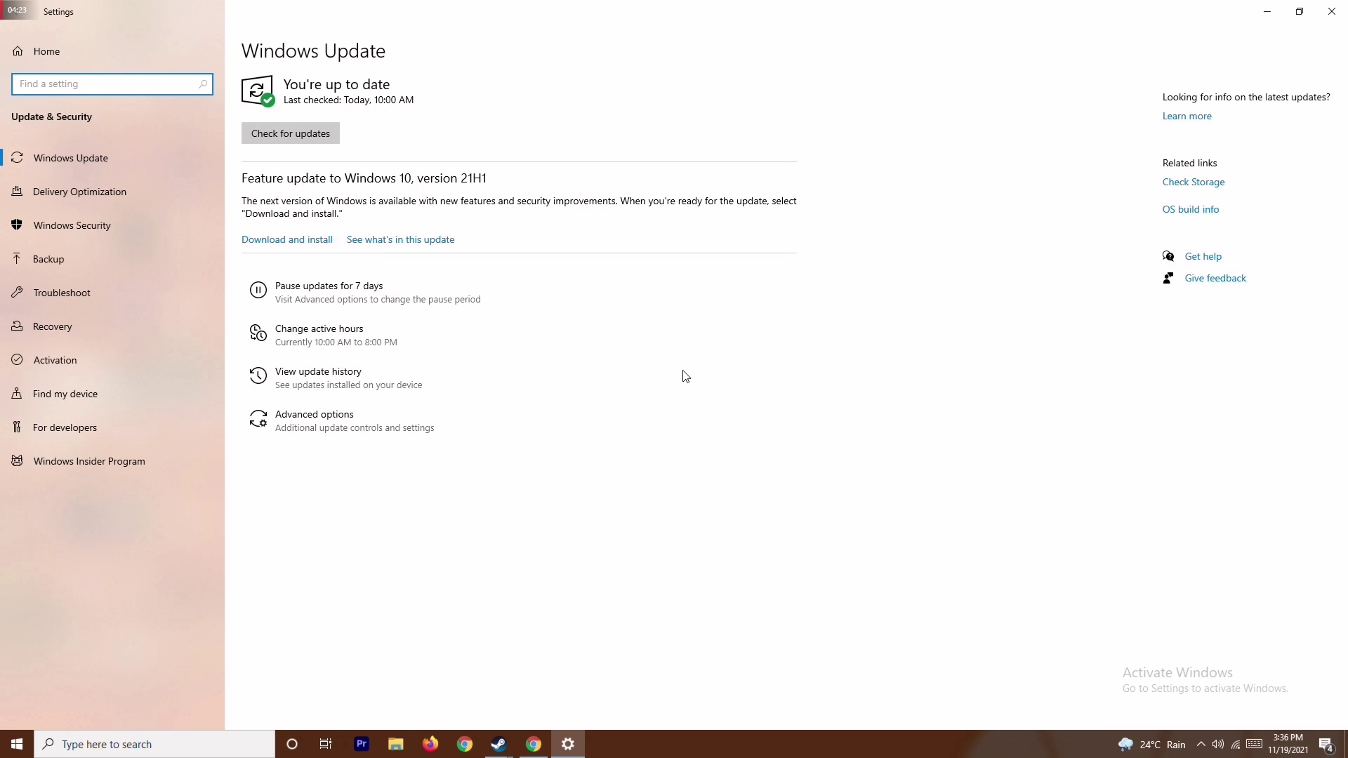
{"action": "left_click", "coordinate": [87, 228]}
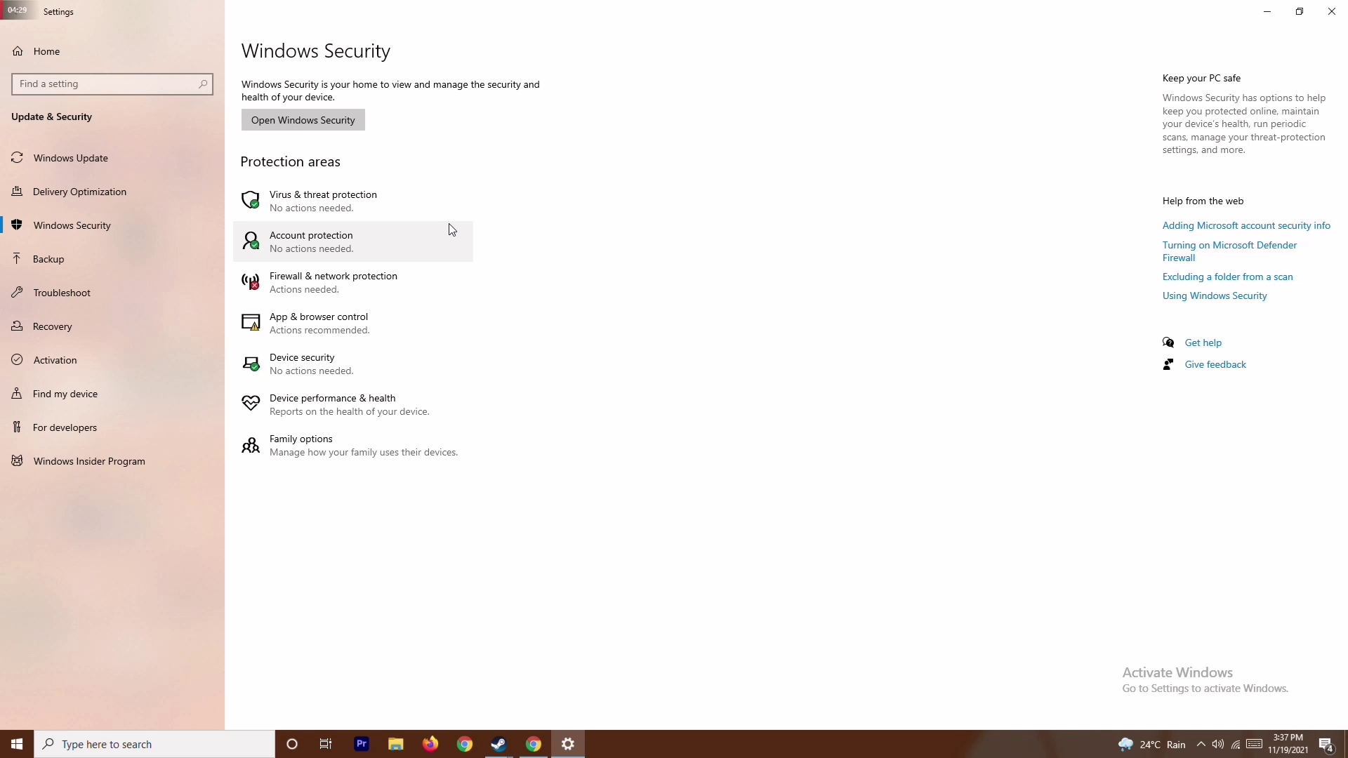
Step: Switch Defender Real-time protection Off, approve the UAC prompt, and close Windows Security and Settings
{"action": "left_click", "coordinate": [408, 202]}
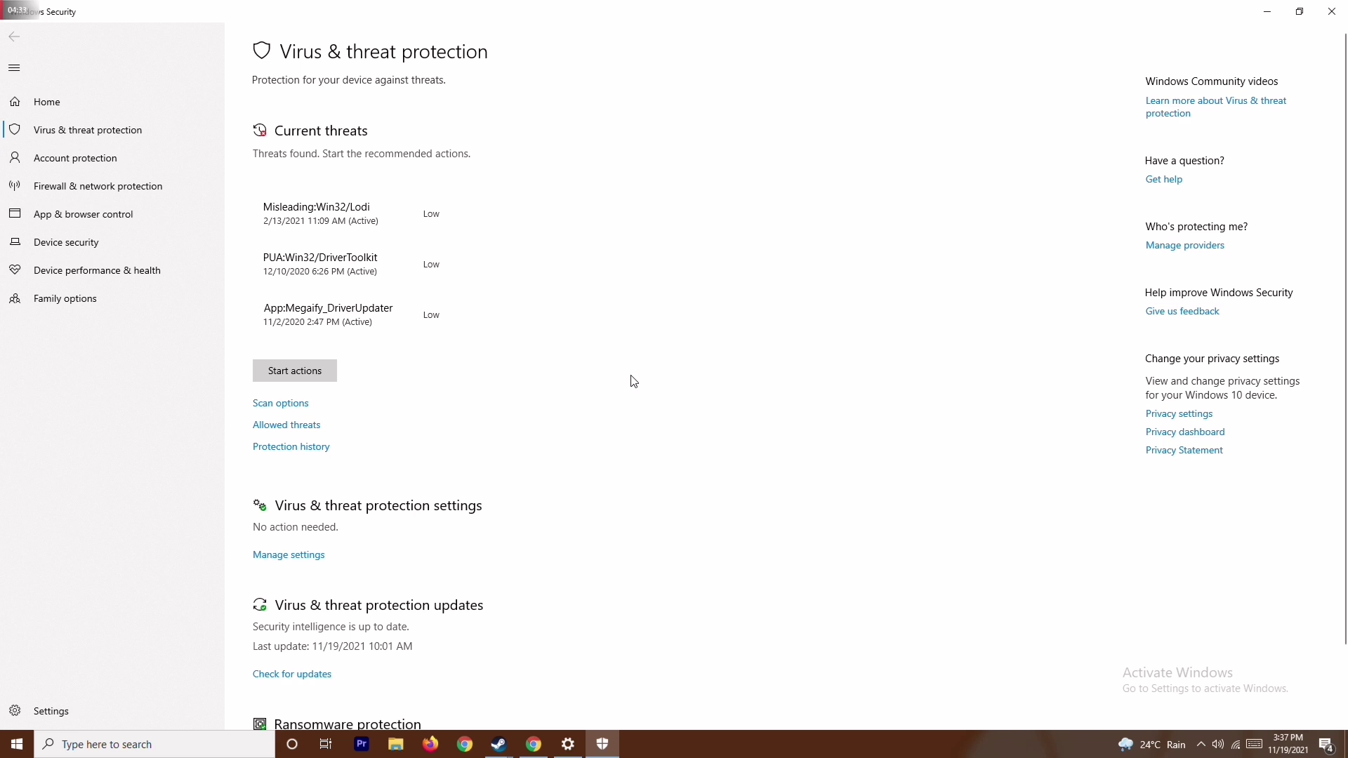
{"action": "scroll", "coordinate": [634, 382], "scroll_direction": "down", "scroll_amount": 2}
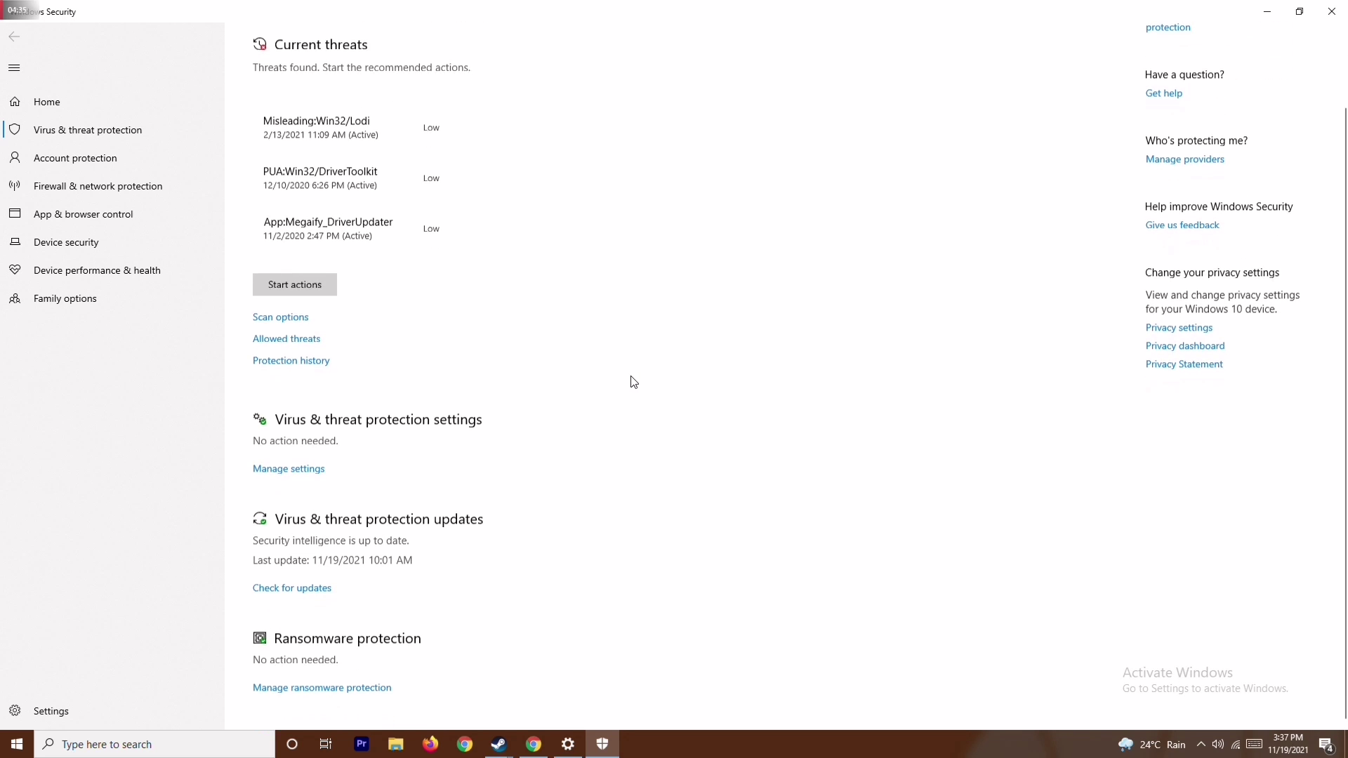
{"action": "left_click", "coordinate": [301, 477]}
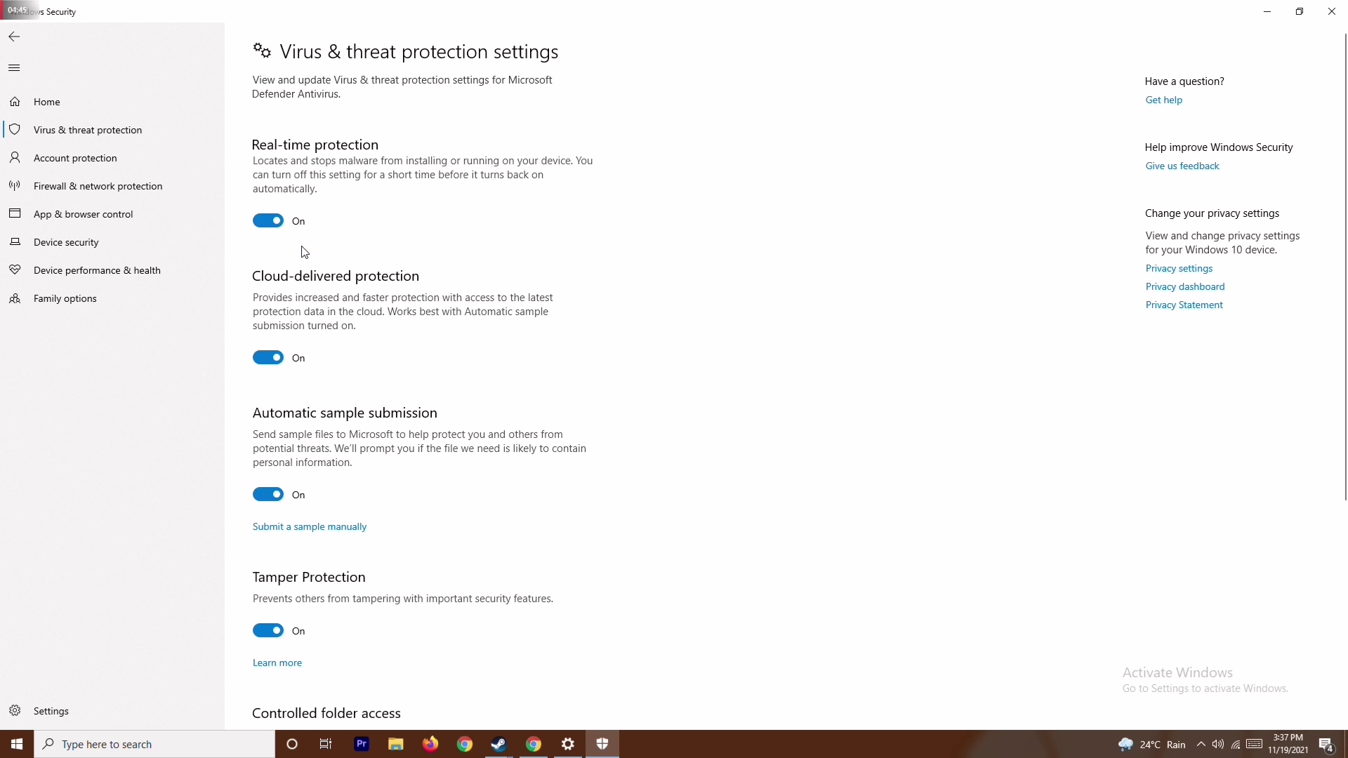
{"action": "left_click", "coordinate": [270, 222]}
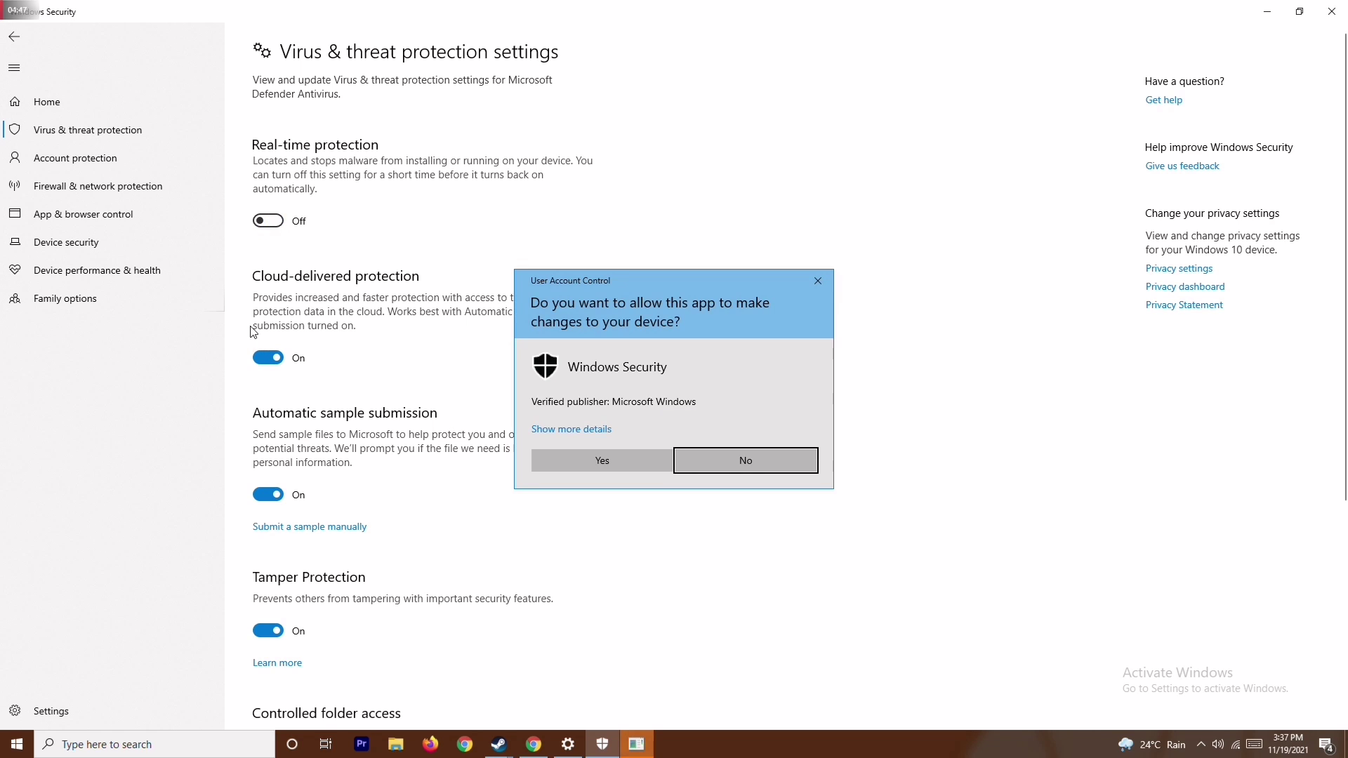
{"action": "left_click", "coordinate": [605, 461]}
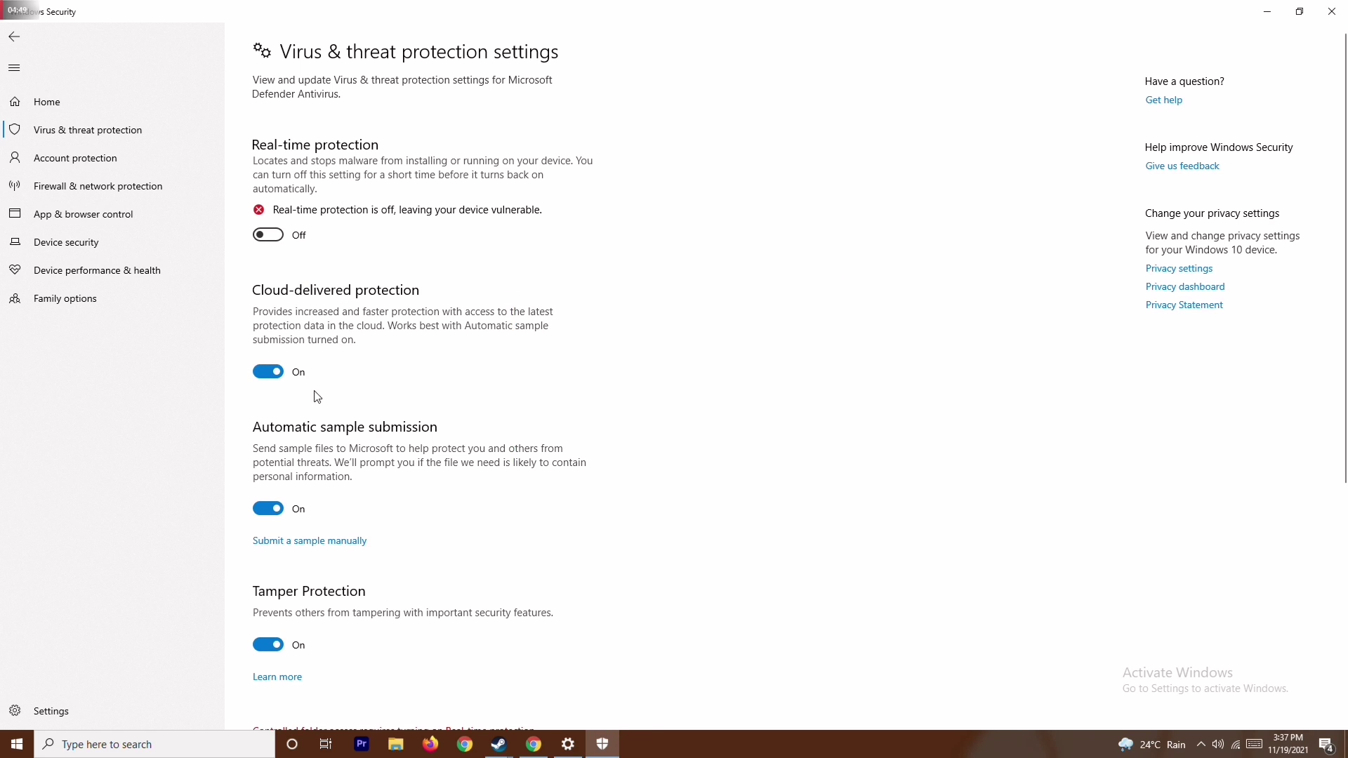
{"action": "left_click", "coordinate": [1332, 11]}
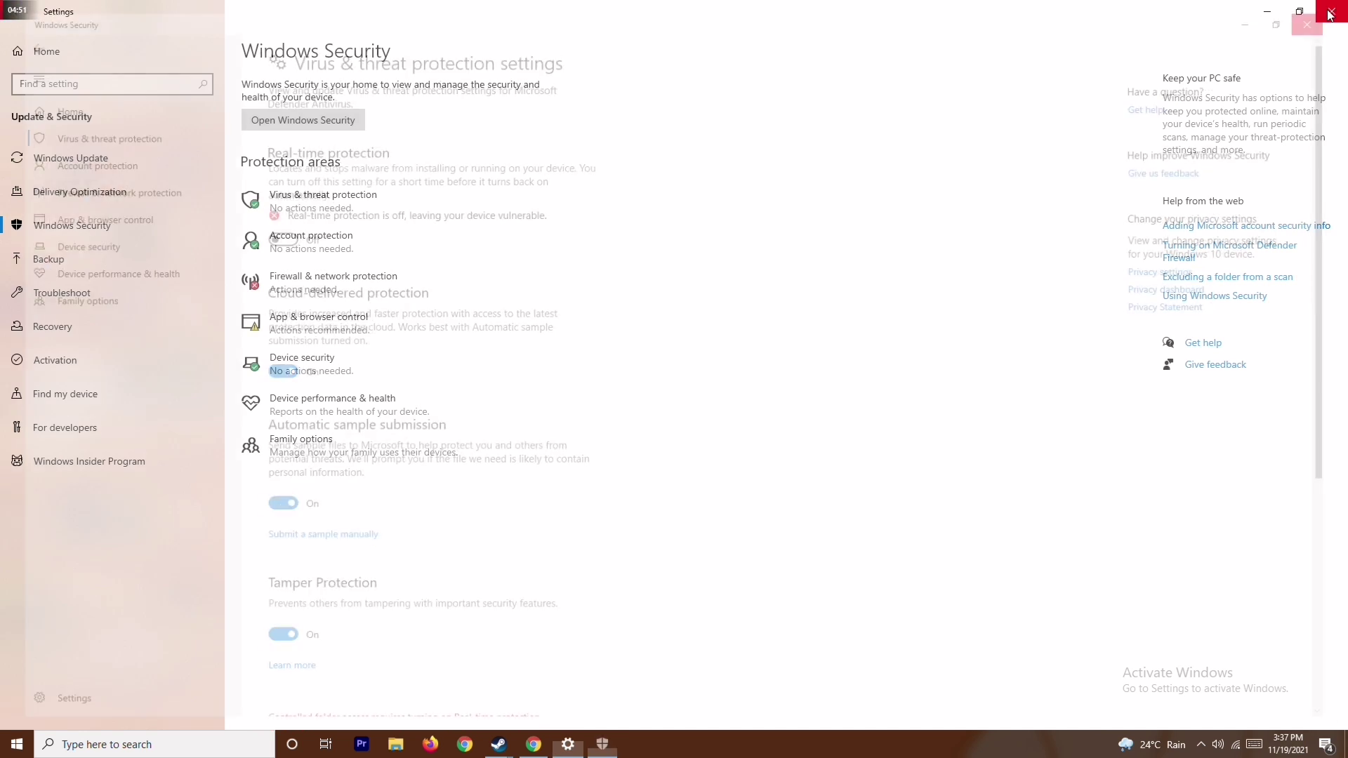
{"action": "left_click", "coordinate": [1332, 11]}
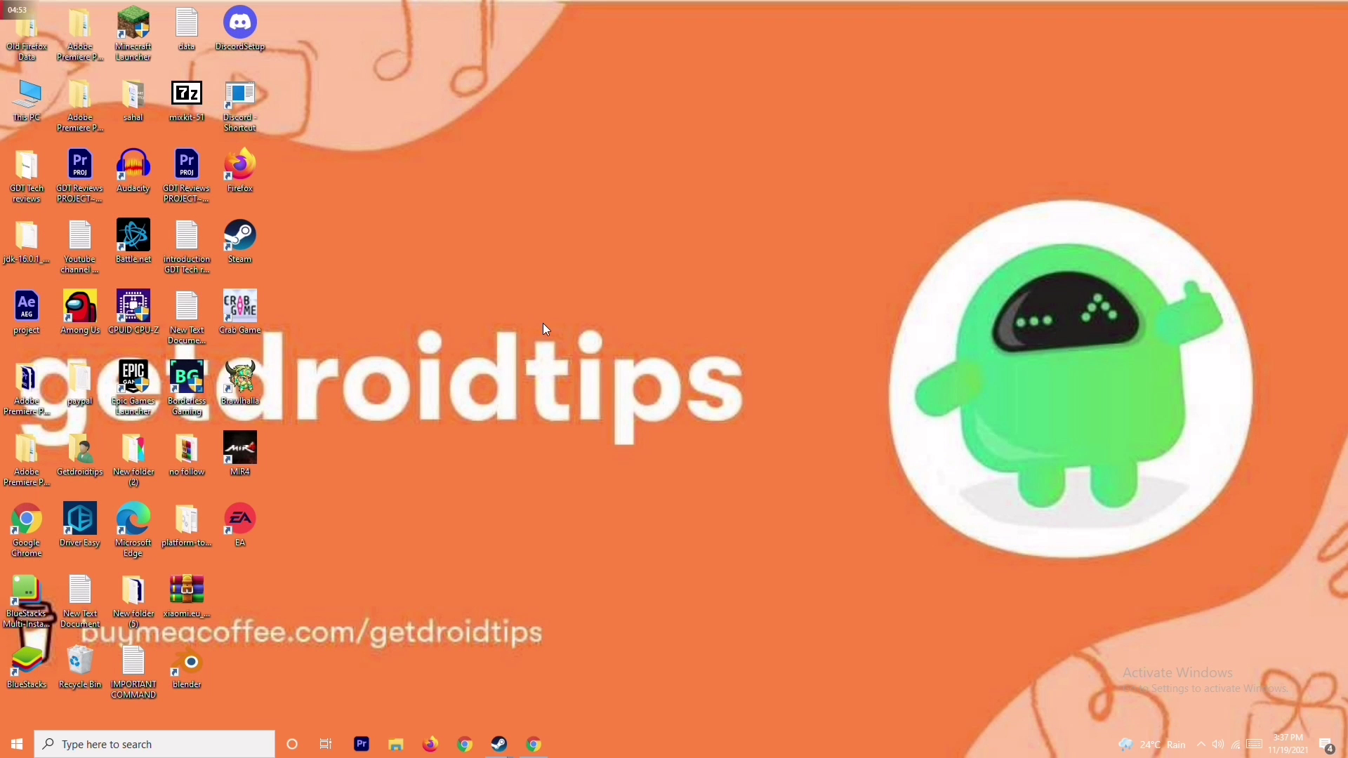
{"action": "right_click", "coordinate": [542, 323]}
{"action": "left_click", "coordinate": [508, 386]}
{"action": "right_click", "coordinate": [883, 751]}
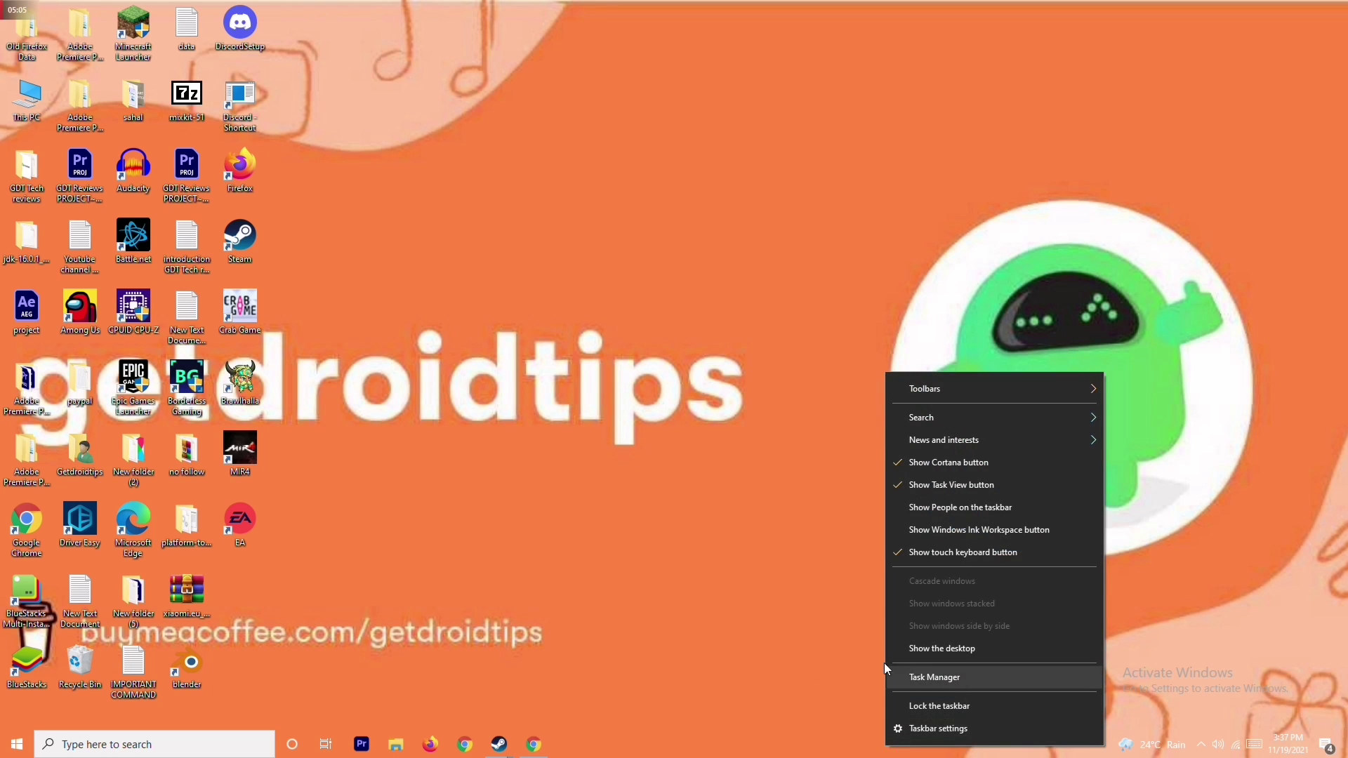
{"action": "left_click", "coordinate": [556, 304]}
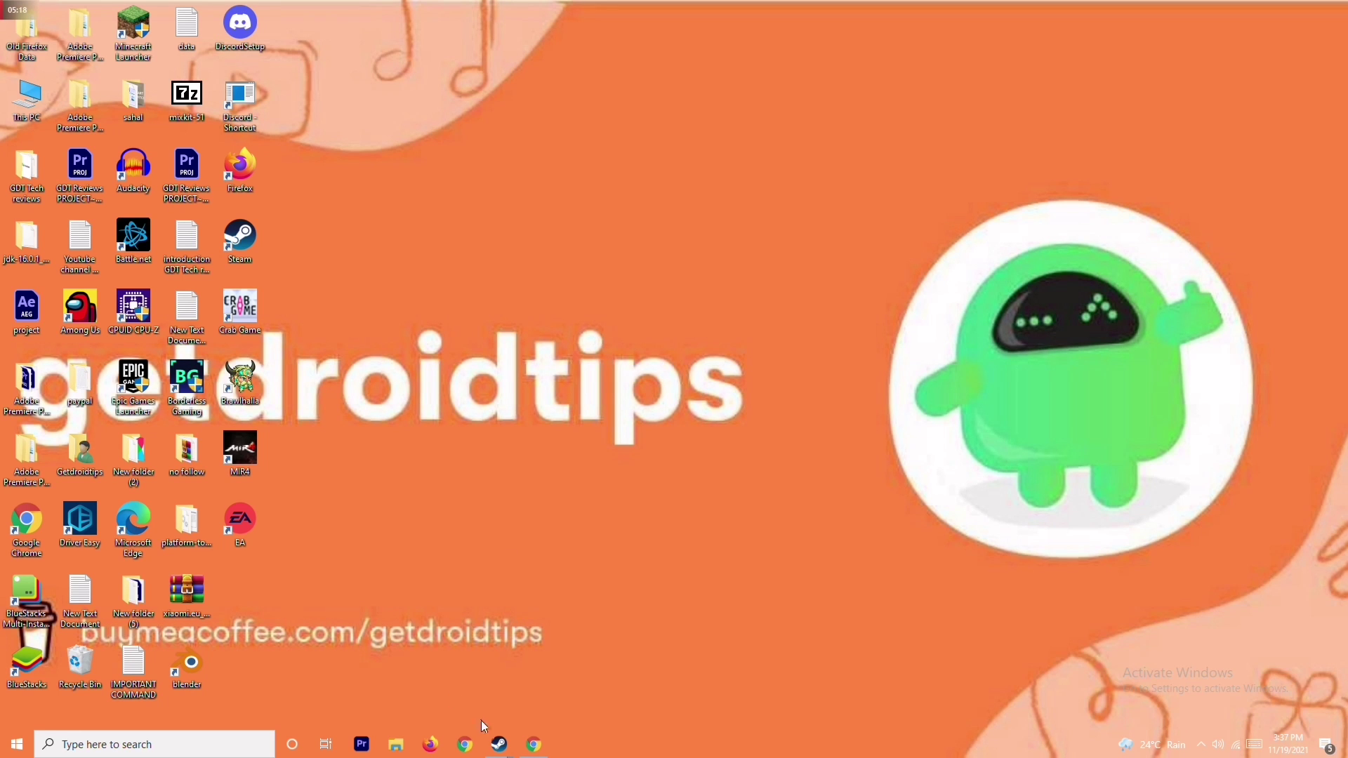
{"action": "mouse_move", "coordinate": [500, 743]}
{"action": "left_click", "coordinate": [479, 677]}
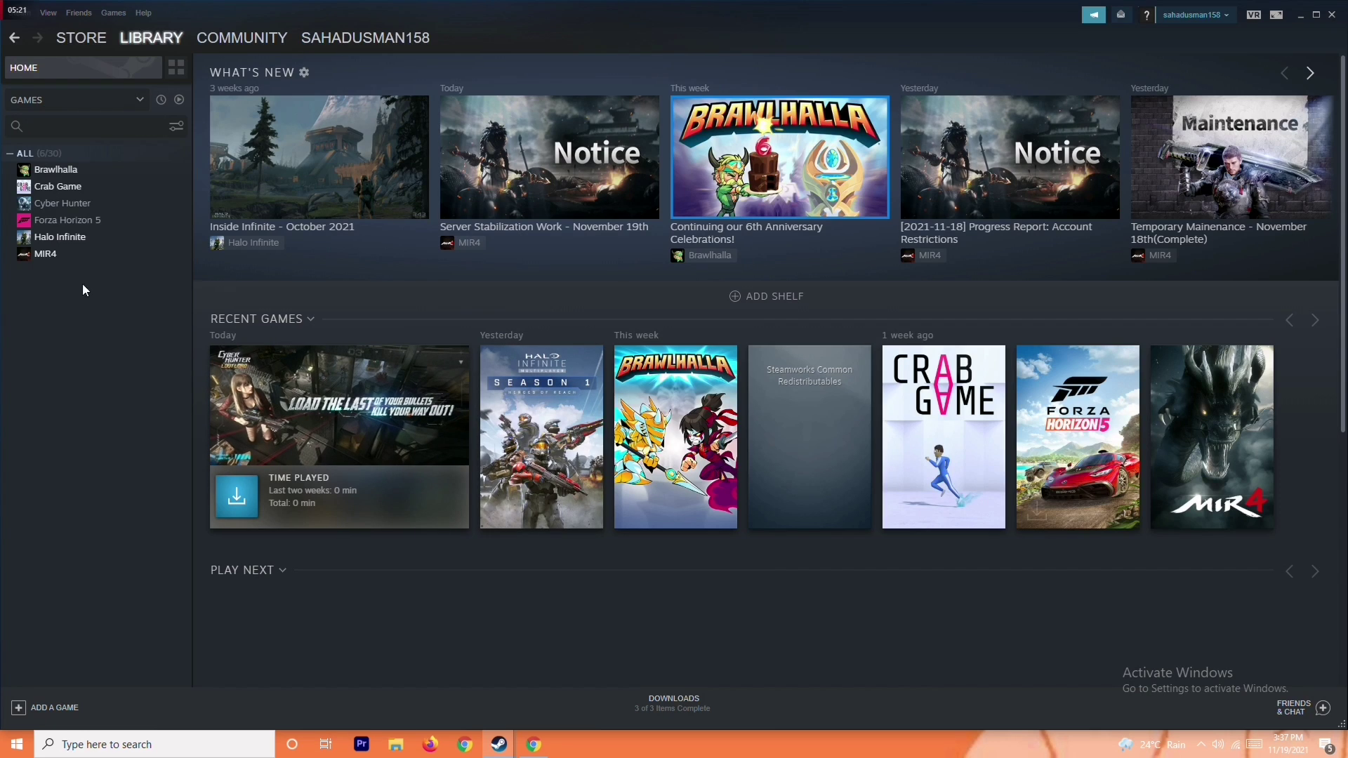
{"action": "right_click", "coordinate": [109, 221]}
{"action": "mouse_move", "coordinate": [146, 285]}
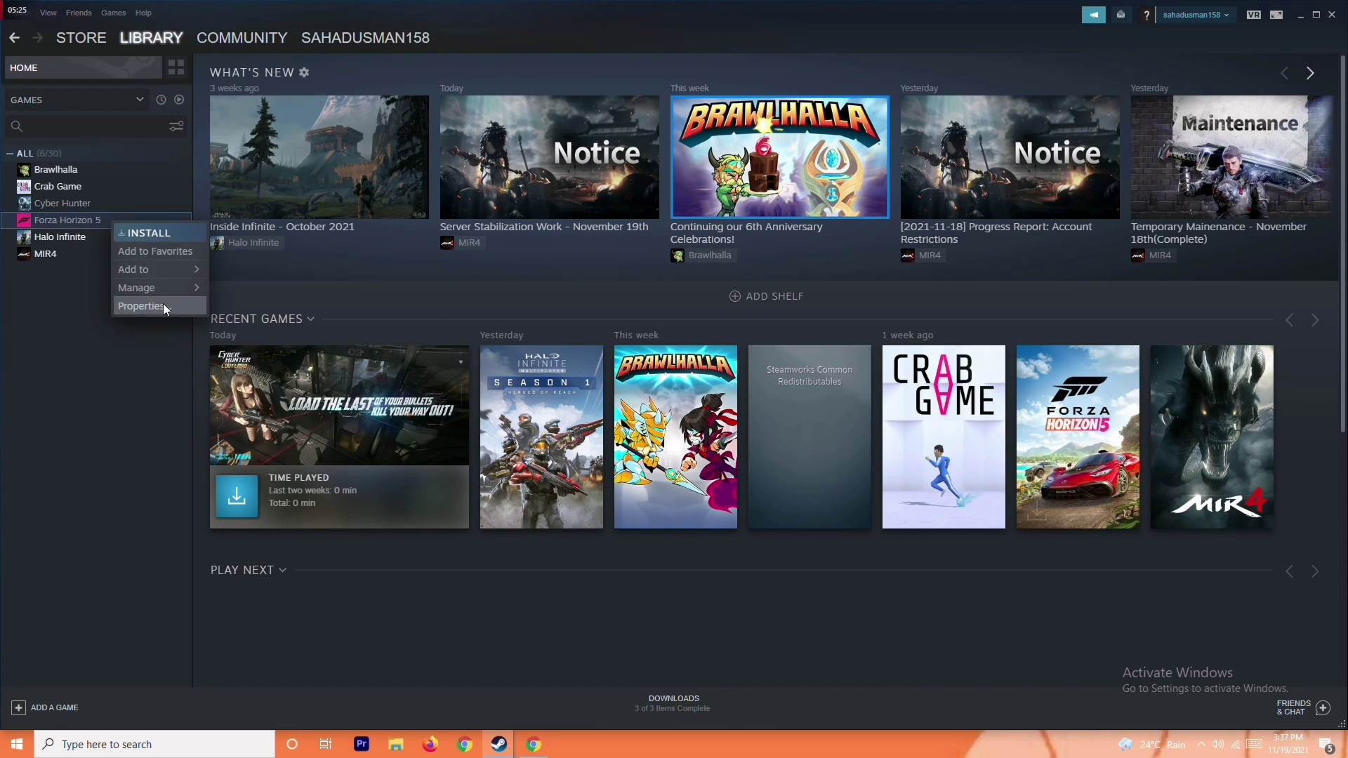
{"action": "left_click", "coordinate": [65, 321]}
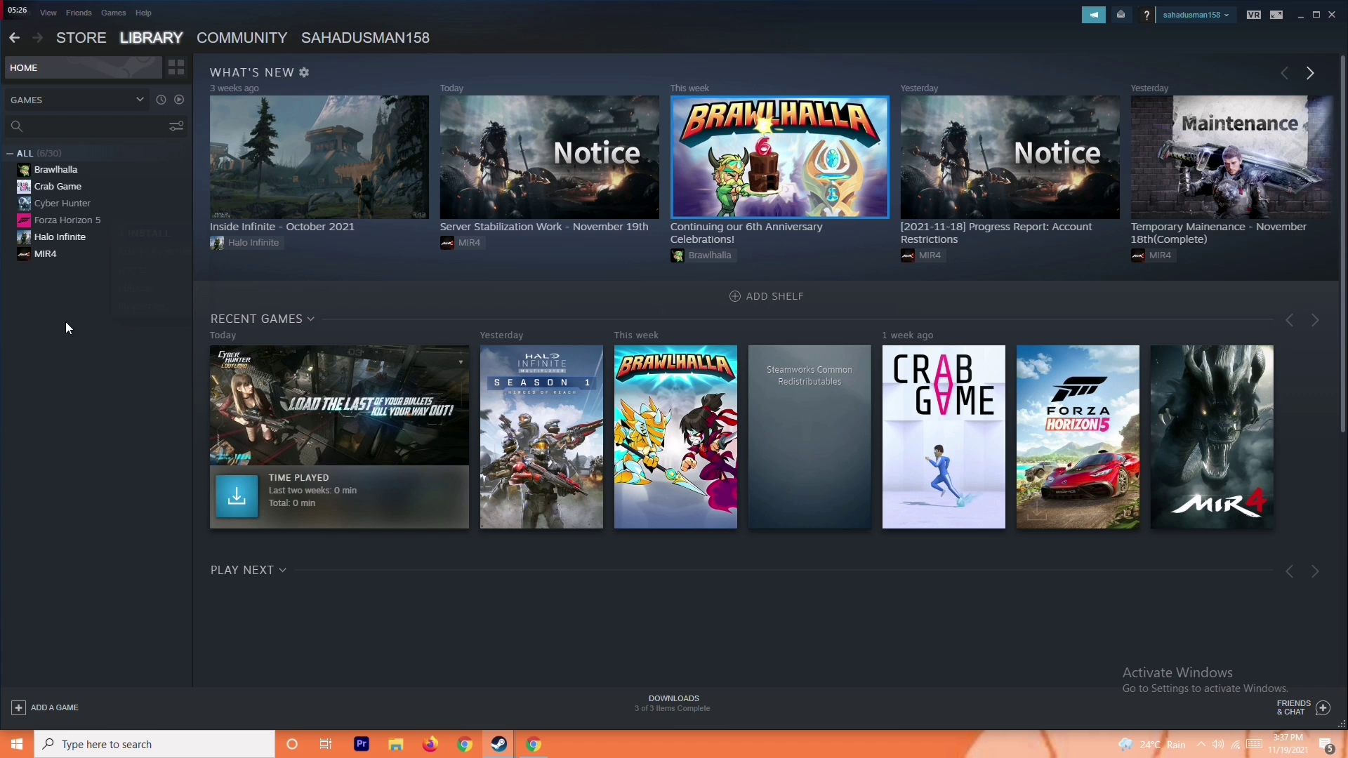
{"action": "left_click", "coordinate": [107, 222]}
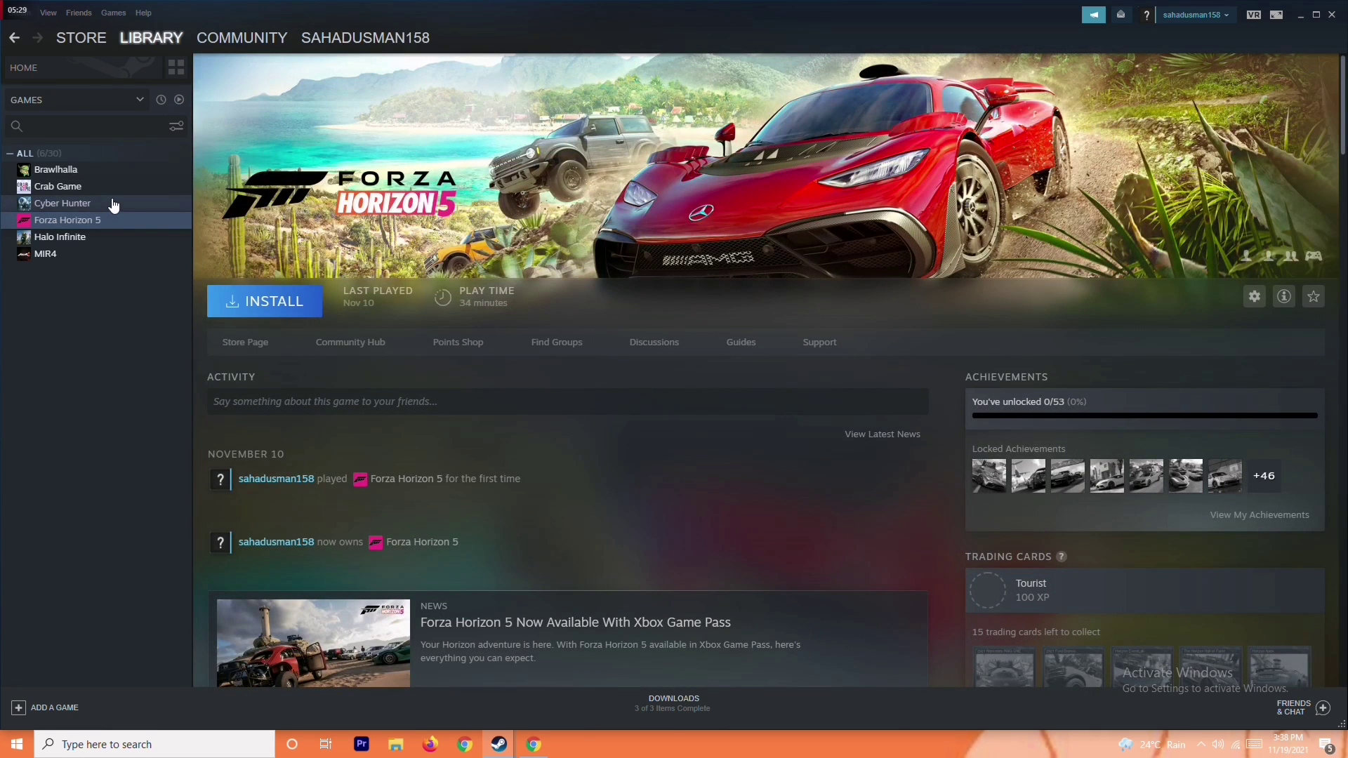
{"action": "left_click", "coordinate": [105, 191]}
{"action": "right_click", "coordinate": [120, 195]}
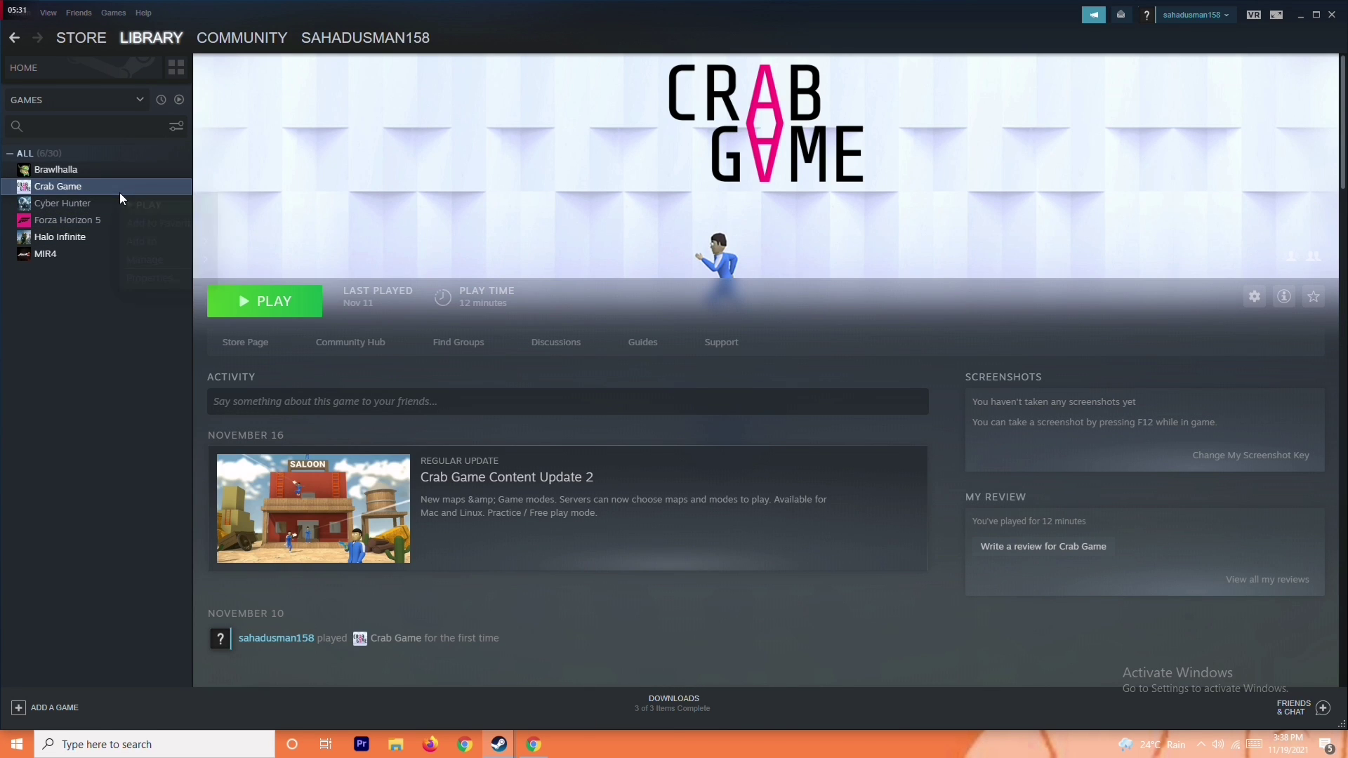
{"action": "mouse_move", "coordinate": [160, 259]}
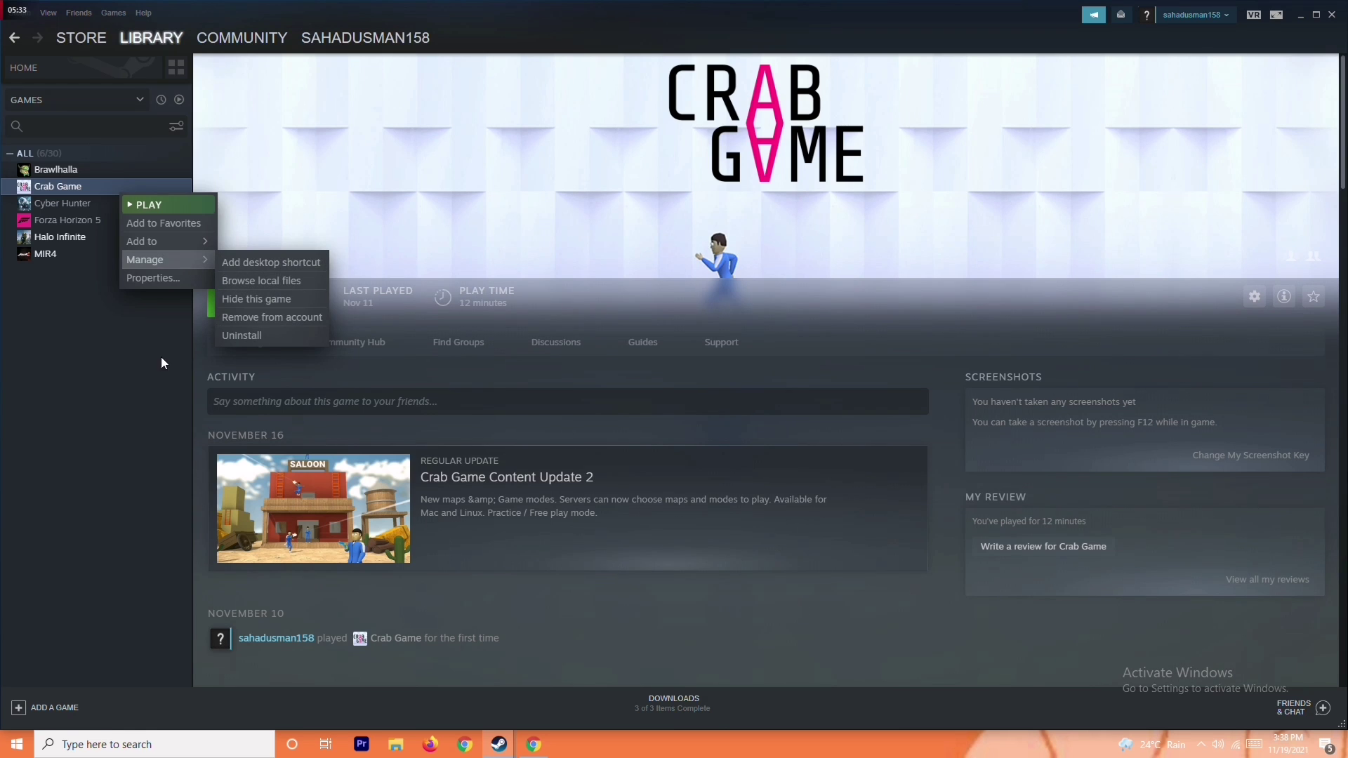
{"action": "left_click", "coordinate": [102, 377]}
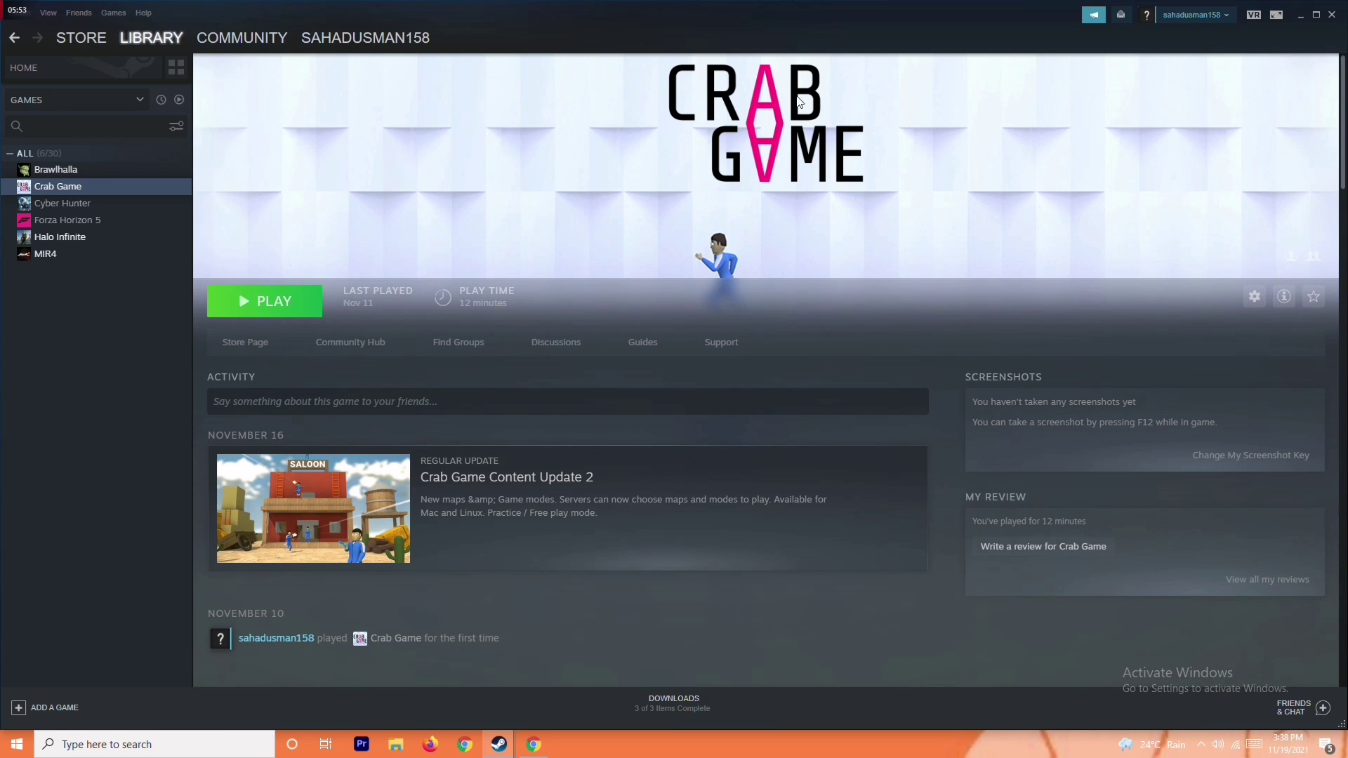
{"action": "left_click", "coordinate": [1299, 17]}
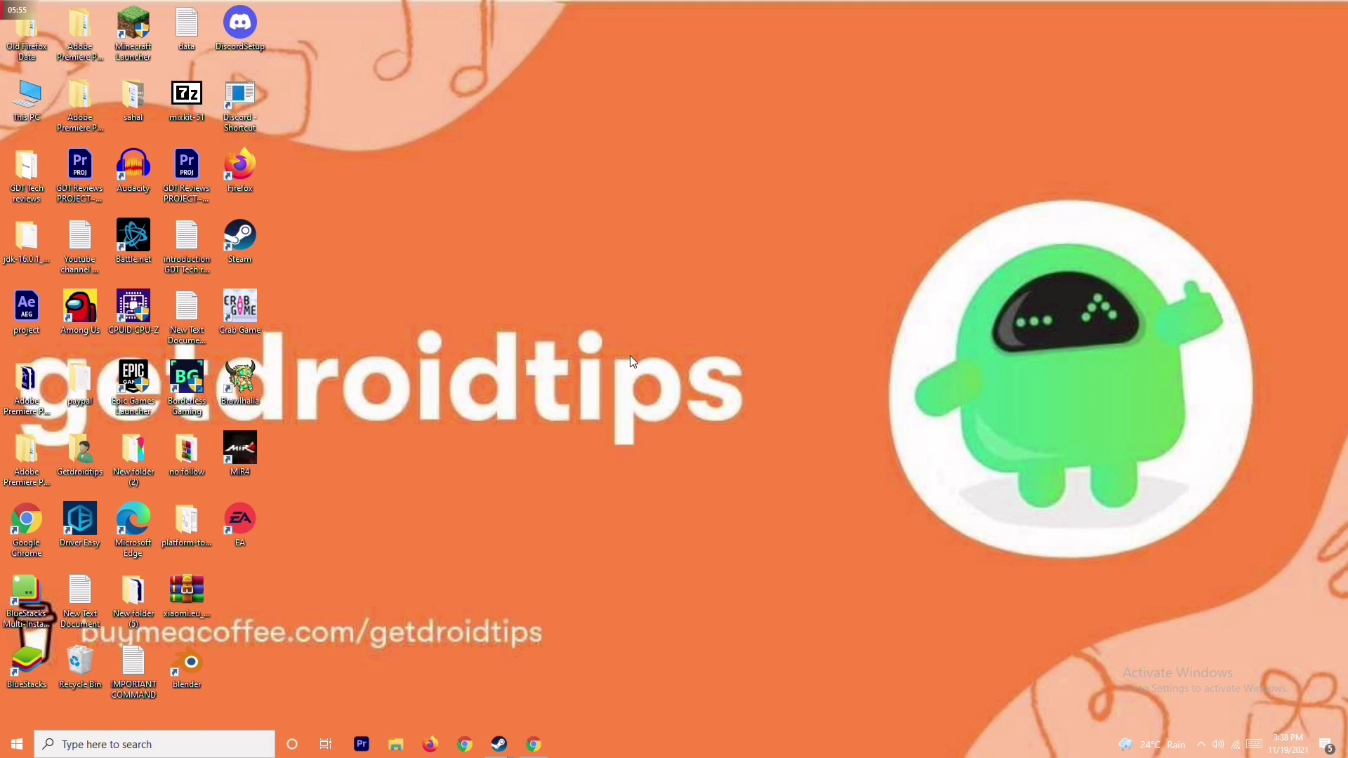